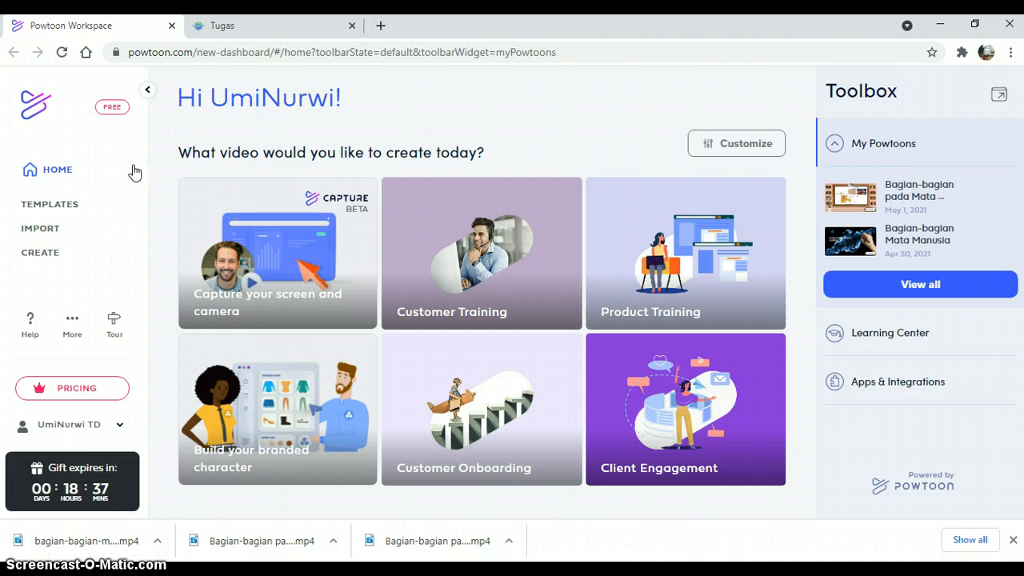
Step: Create a new blank video in Horizontal format
left_click(40, 260)
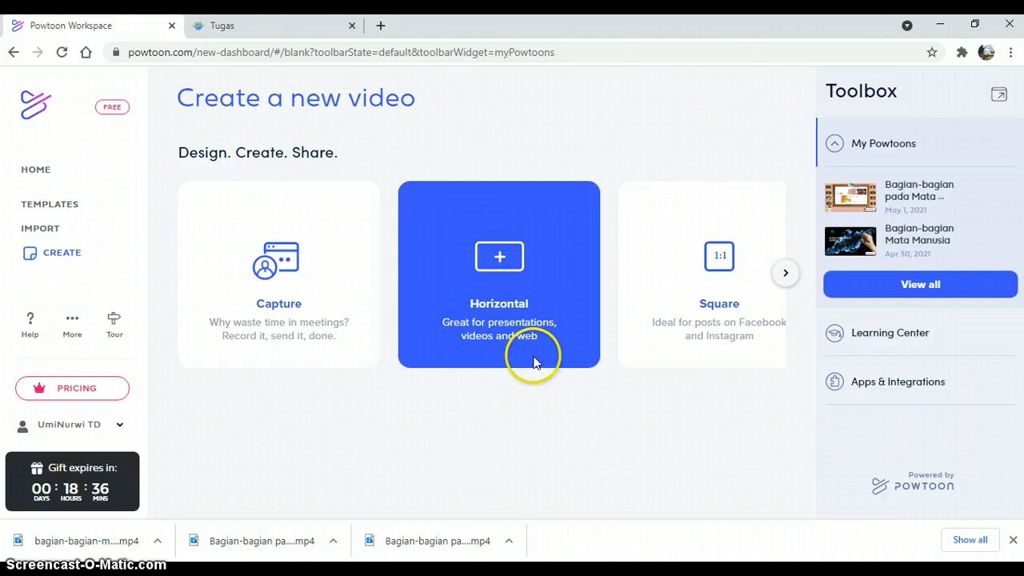
left_click(496, 275)
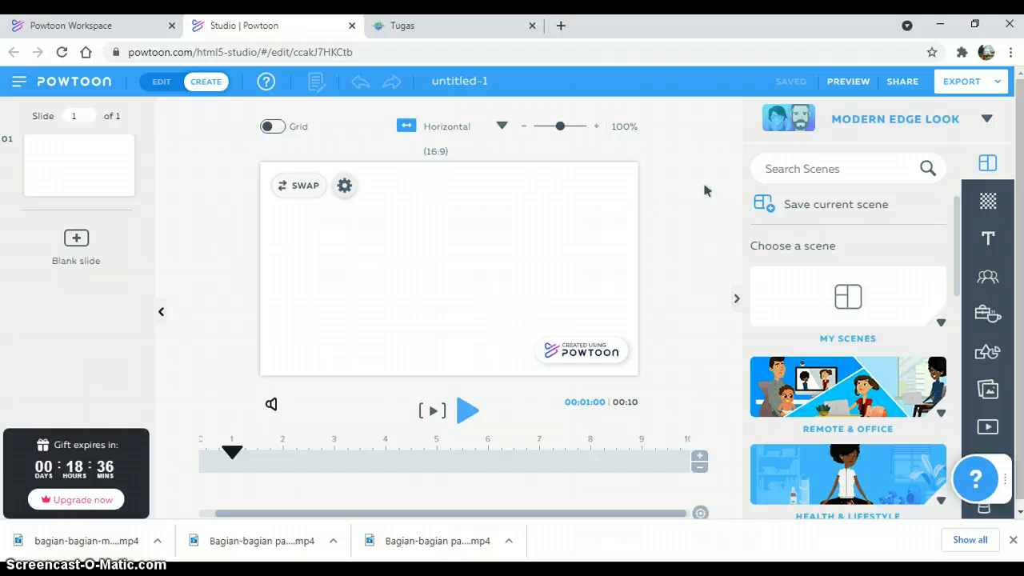
left_click(720, 223)
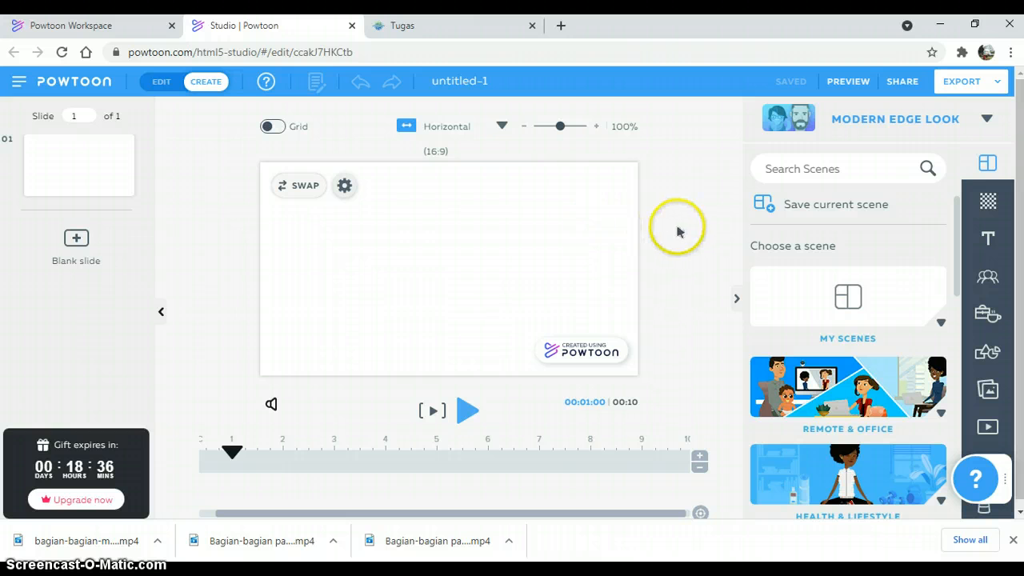
Step: Add the dark starry clip from My Videos to the slide as its full-frame video background
left_click(989, 207)
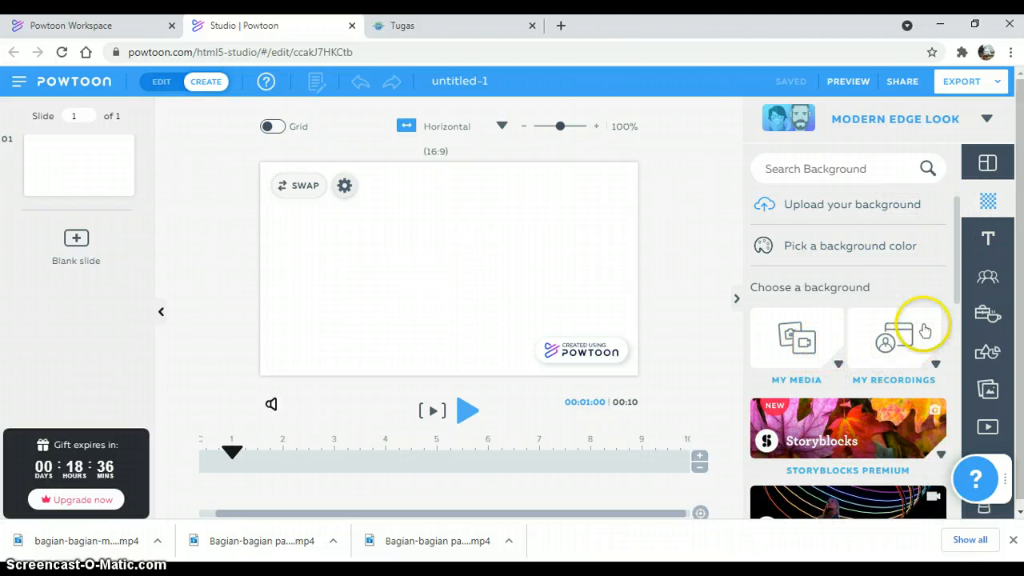
left_click_drag(955, 296, 971, 251)
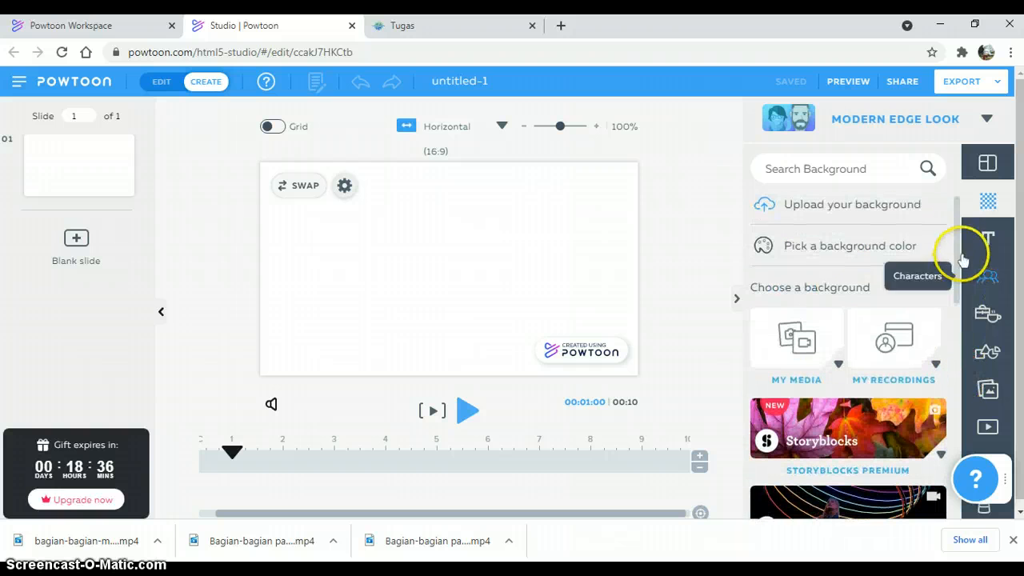
left_click(987, 428)
left_click(898, 377)
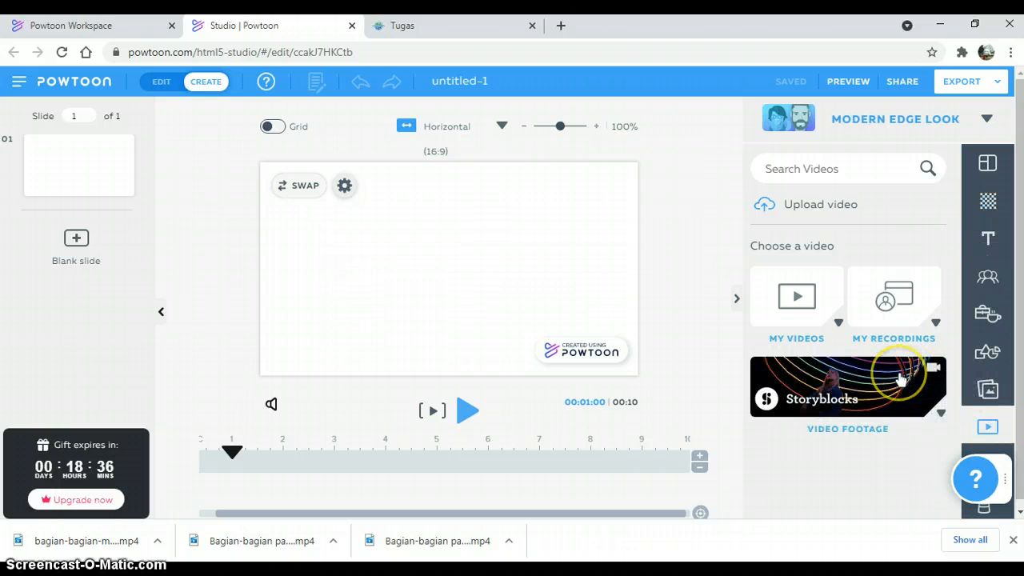
left_click(797, 302)
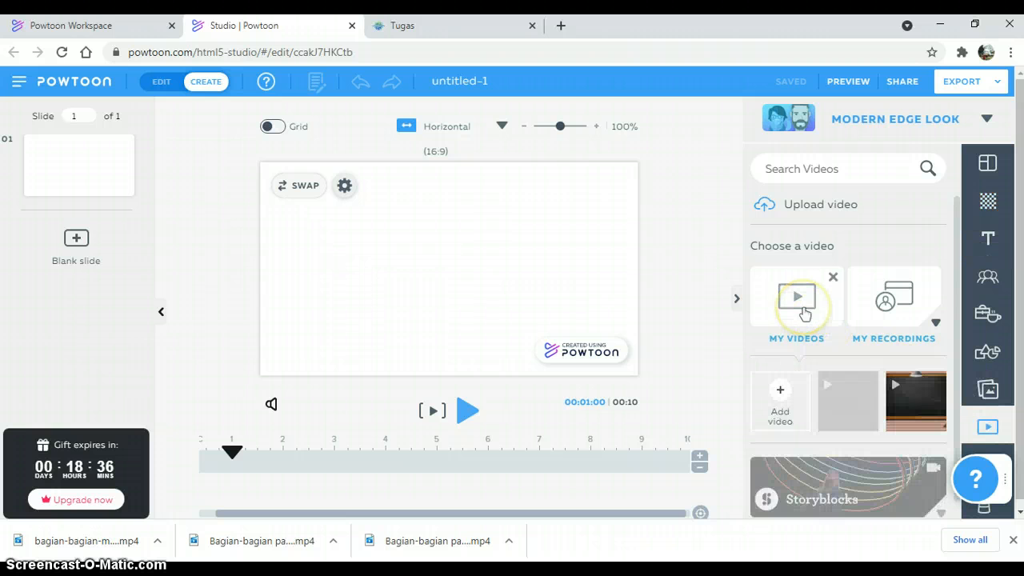
left_click(839, 392)
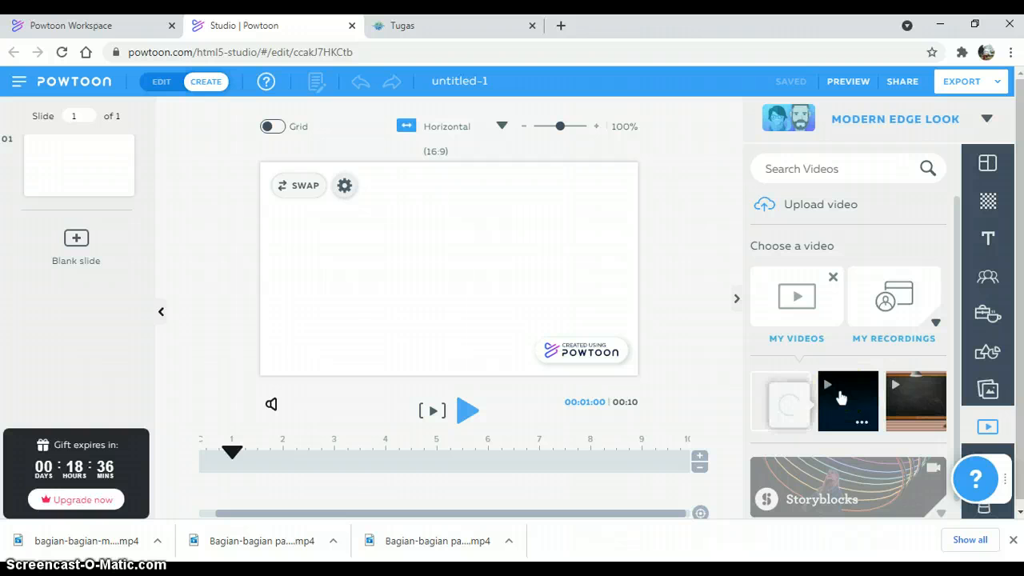
left_click(728, 229)
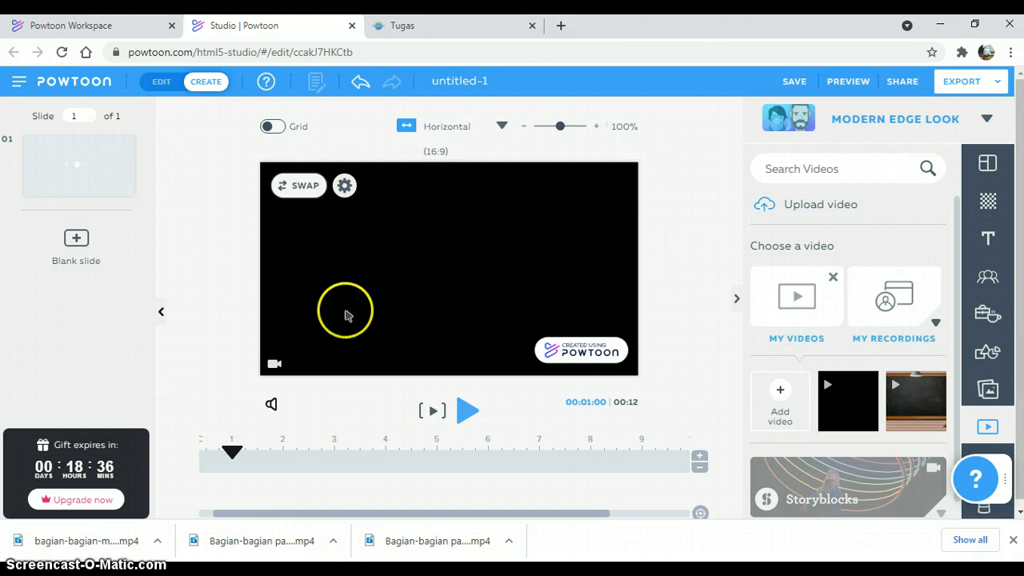
Step: Play the slide's video on the canvas, stop it, and return the playhead to 0 seconds
left_click(466, 411)
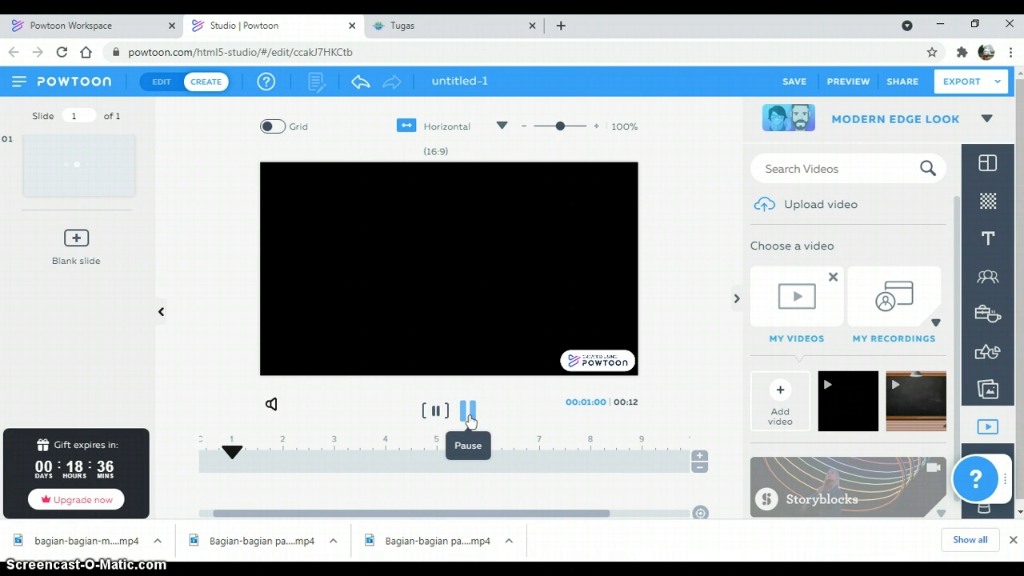
left_click(475, 413)
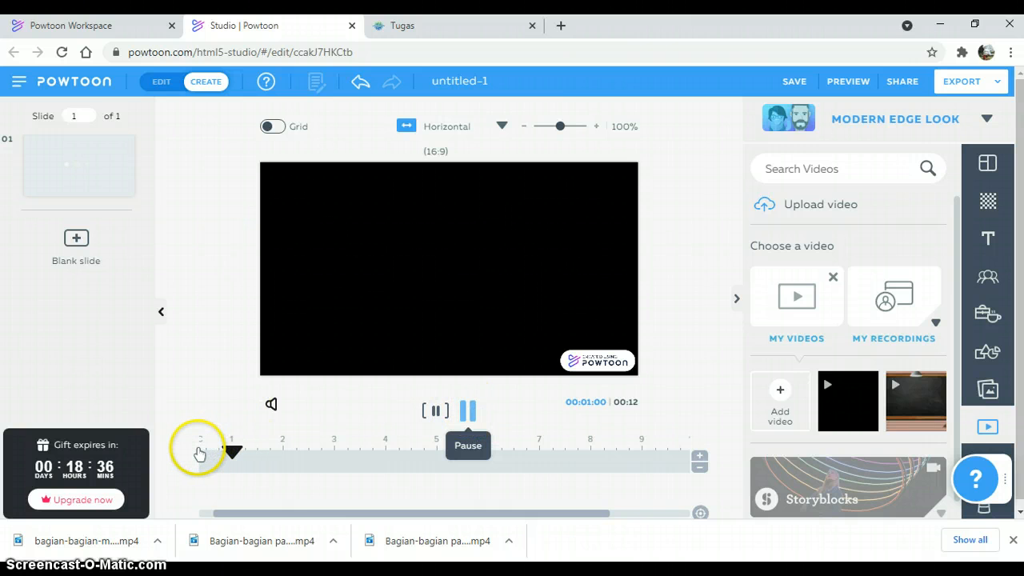
left_click(467, 410)
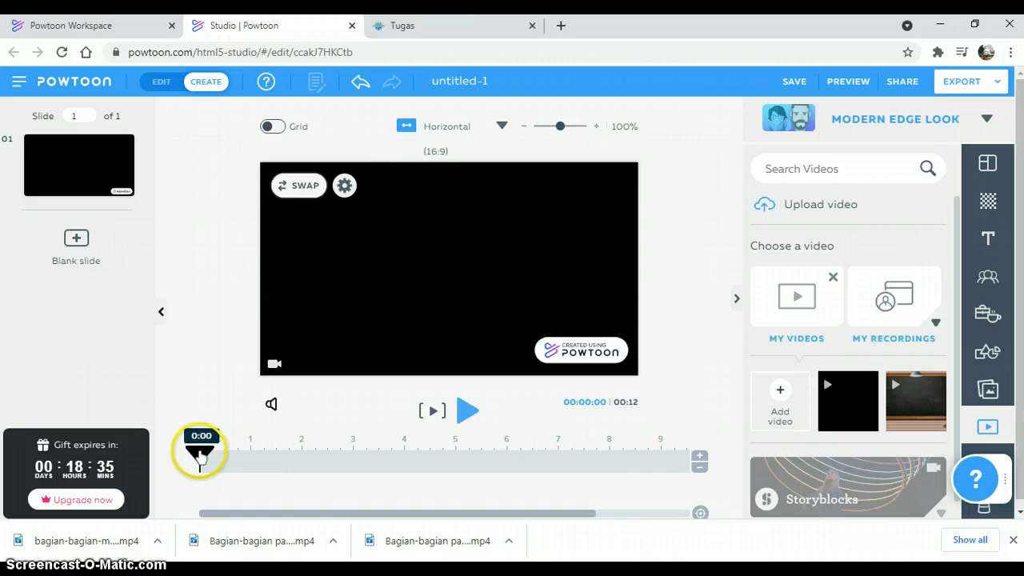
mouse_move(200, 454)
left_mouse_down()
mouse_move(276, 462)
mouse_move(199, 466)
left_mouse_up()
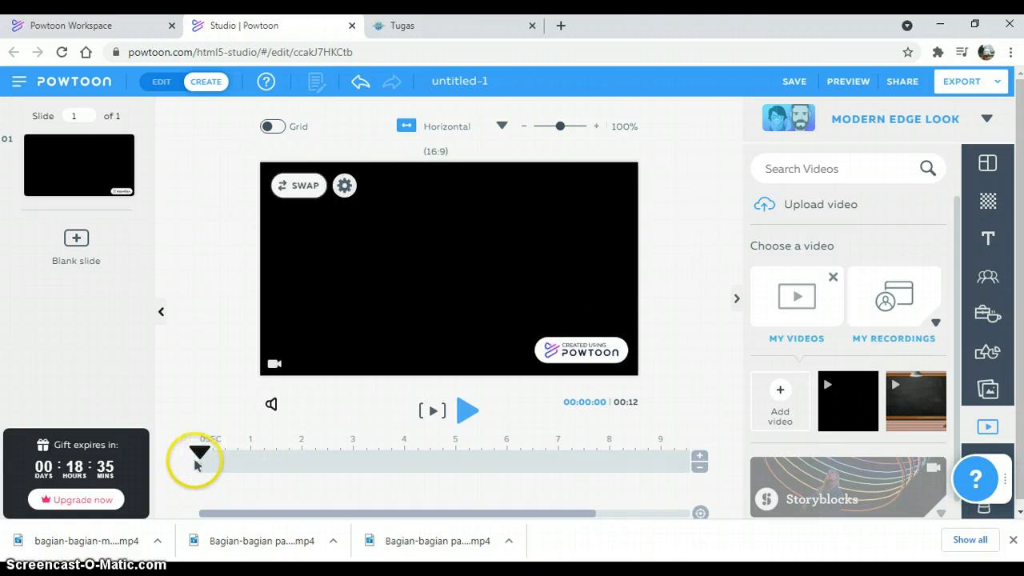
mouse_move(200, 460)
left_mouse_down()
mouse_move(247, 453)
mouse_move(235, 463)
mouse_move(199, 452)
left_mouse_up()
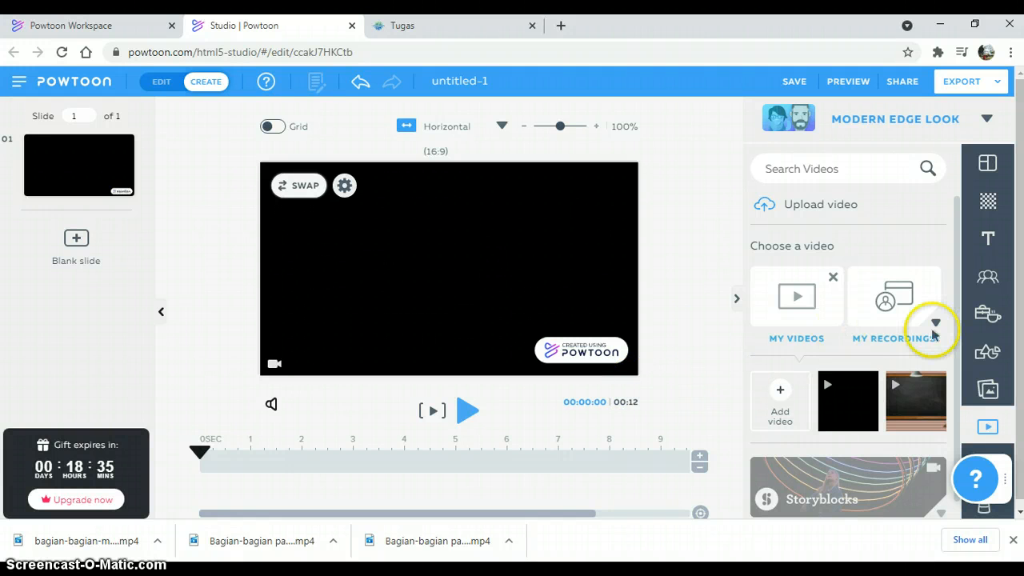
Step: Insert the DIDAMBA logo from My Images onto the slide
left_click(987, 389)
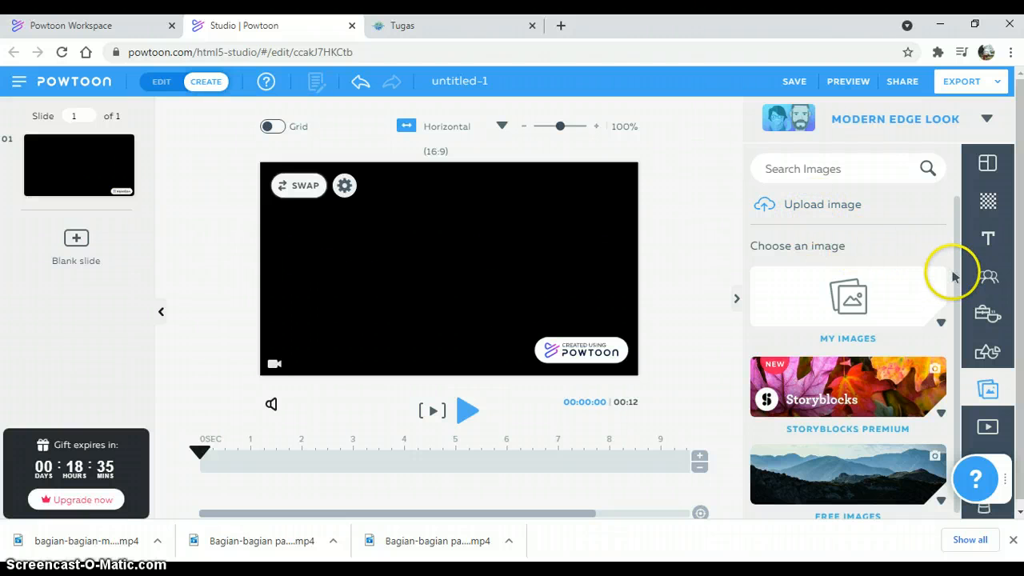
left_click_drag(957, 277, 962, 315)
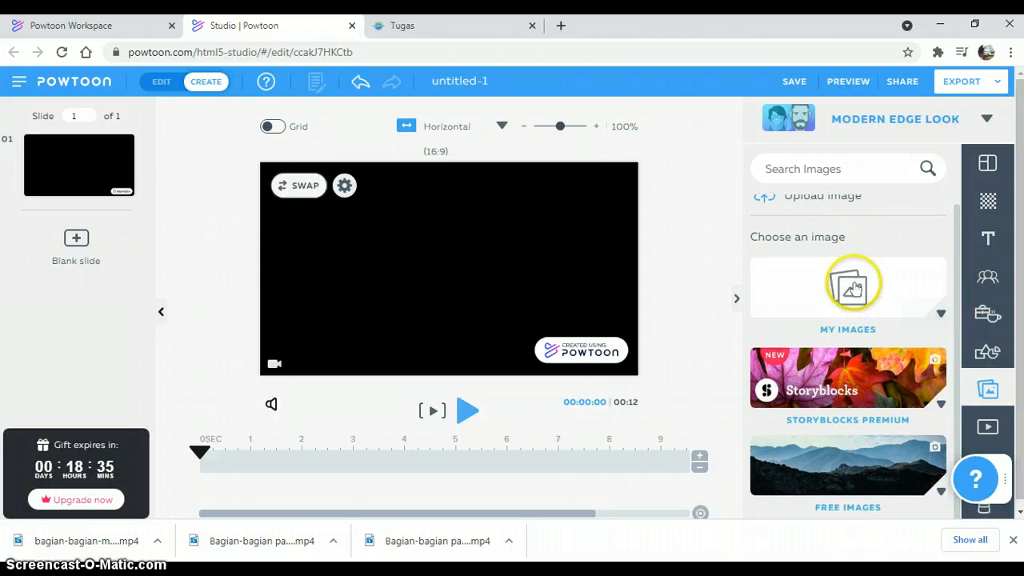
left_click(851, 286)
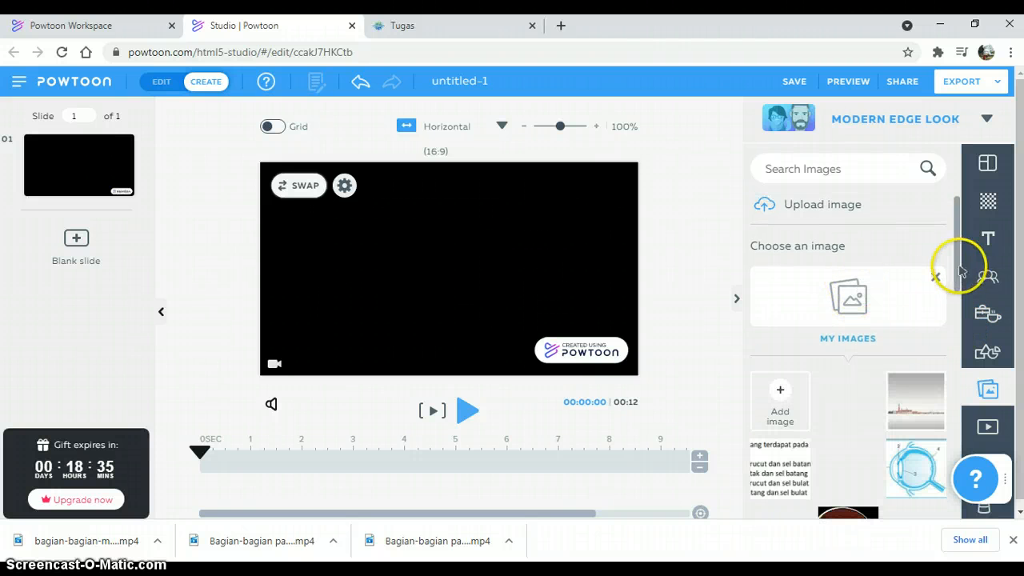
left_click_drag(955, 270, 956, 472)
scroll(956, 476, "down", 2)
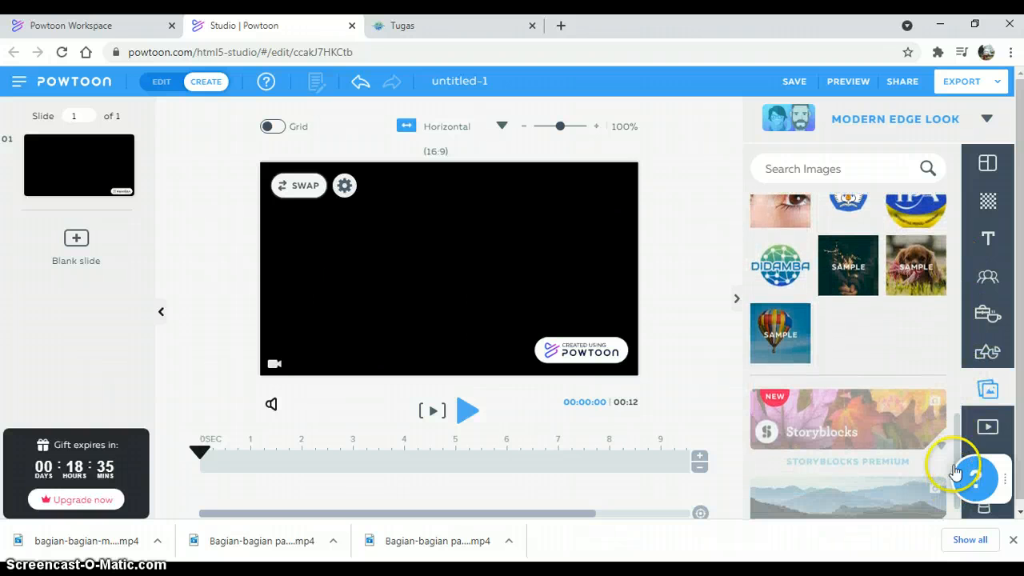
left_click_drag(960, 445, 960, 416)
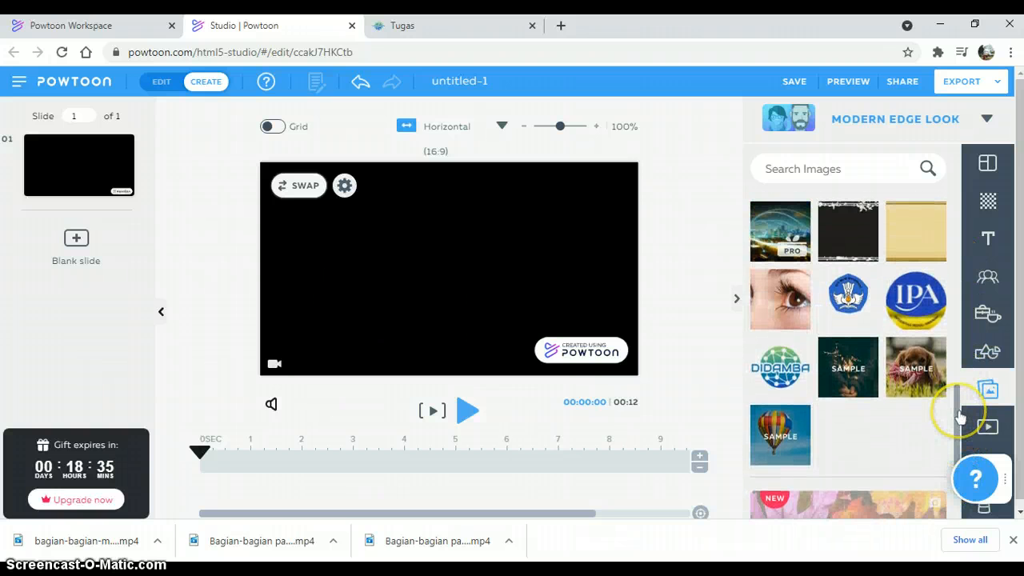
left_click(788, 370)
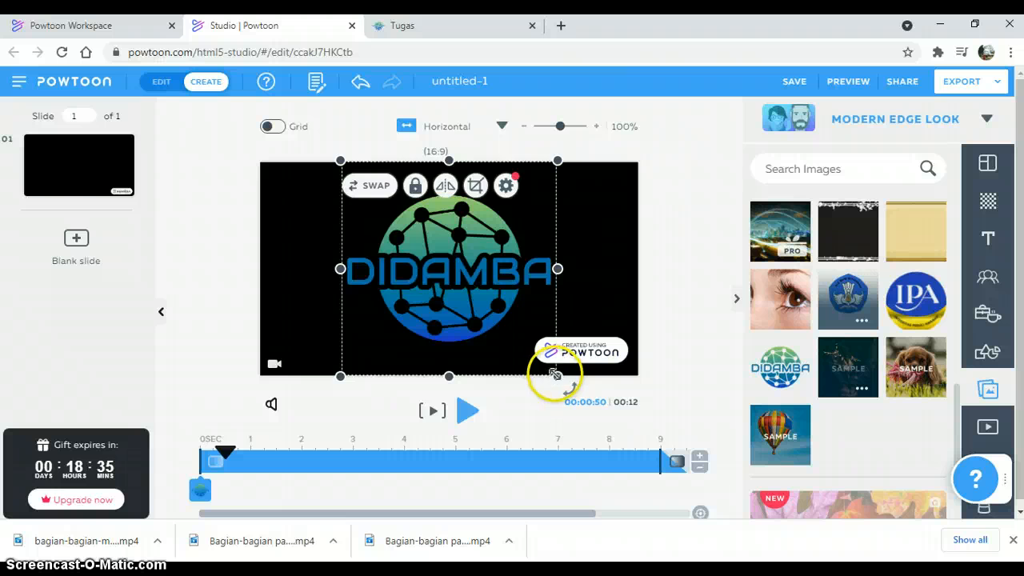
Step: Shrink the DIDAMBA logo to a small badge and place it in the slide's upper-left corner
left_click_drag(555, 375, 384, 219)
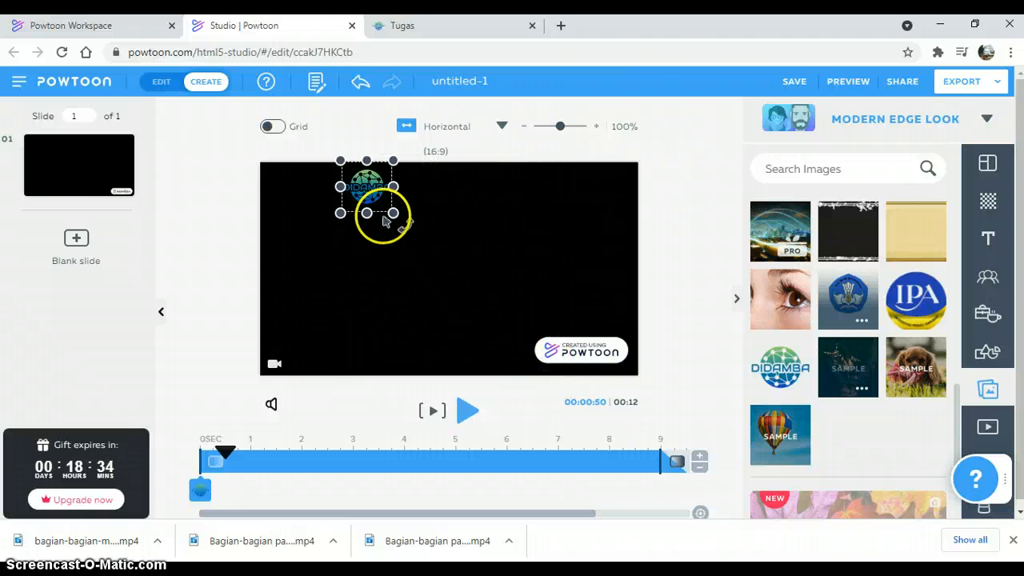
left_click(380, 191)
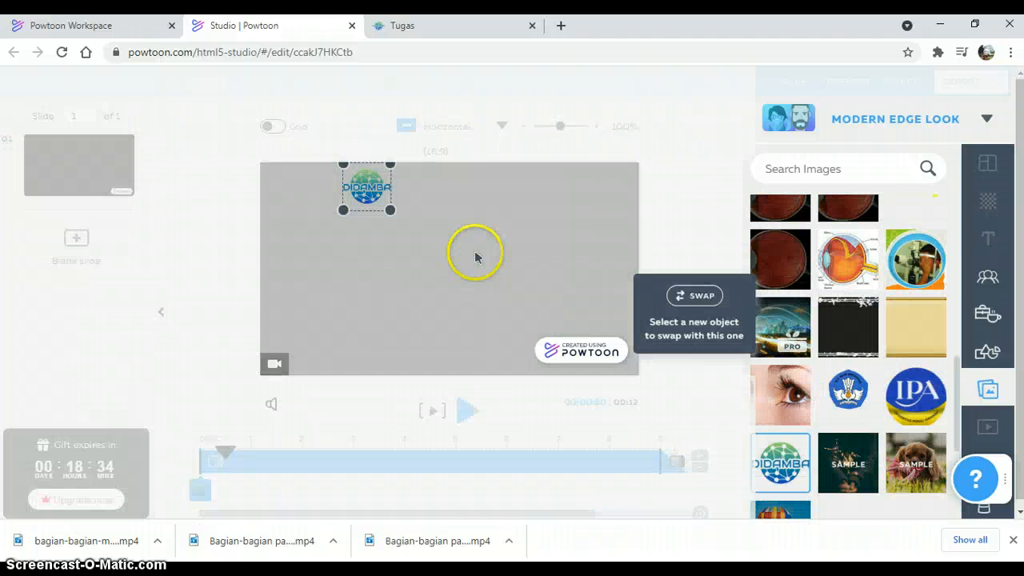
left_click(561, 236)
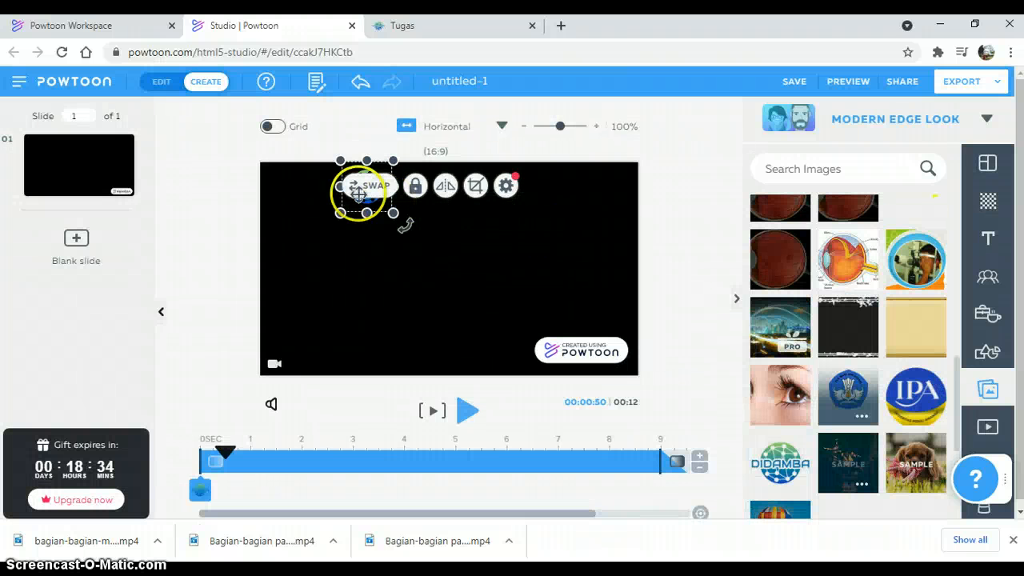
left_click(505, 292)
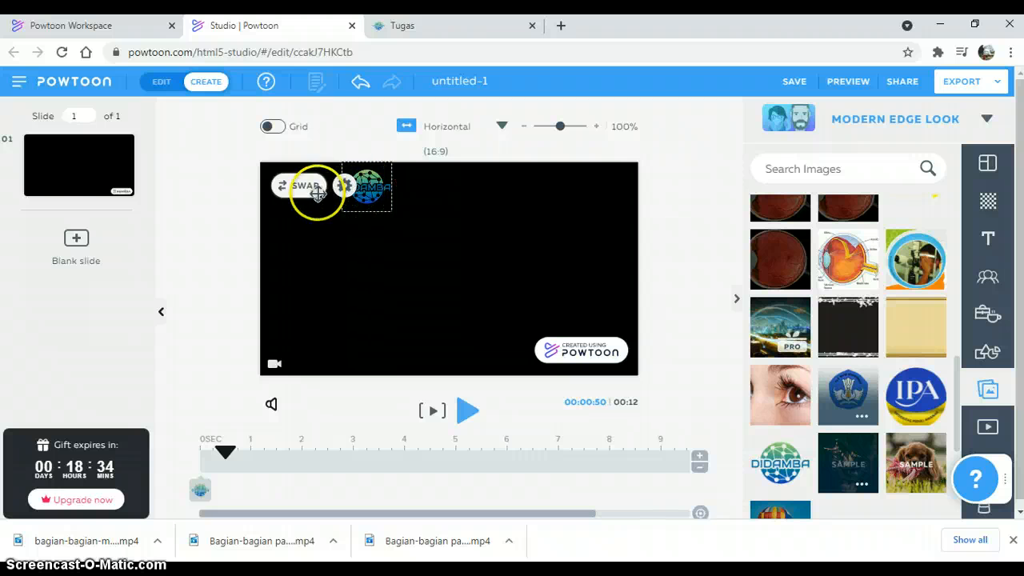
left_click_drag(369, 189, 292, 193)
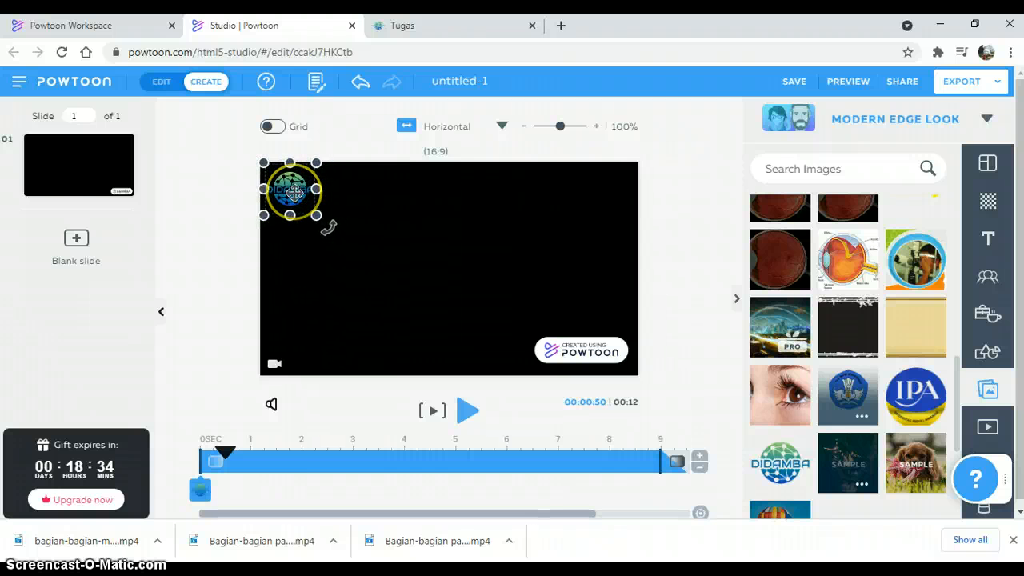
left_click(560, 240)
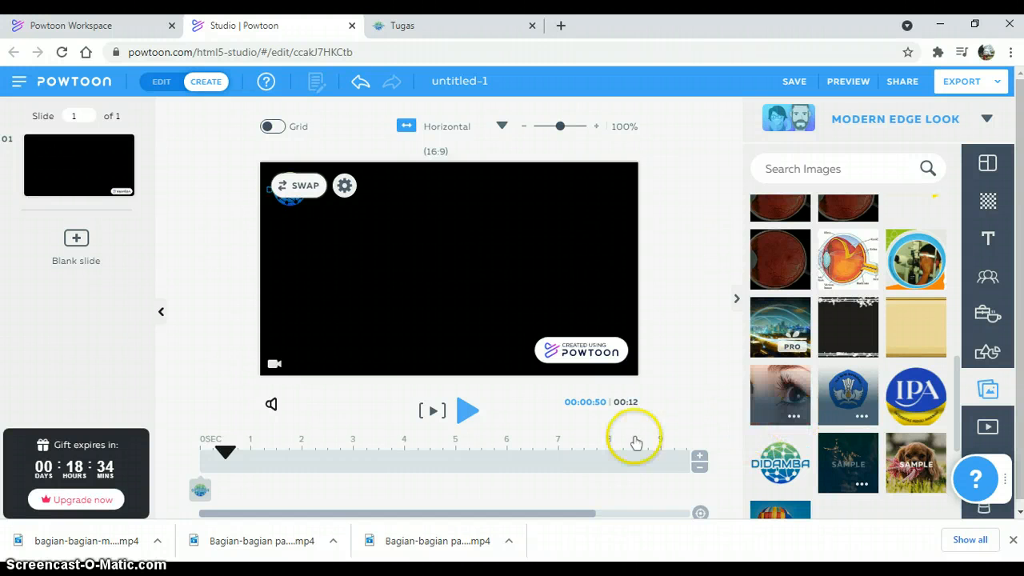
Step: Insert the IPA logo from My Images, shrink it to badge size and place it in the slide's upper-right corner
left_click_drag(239, 454, 202, 454)
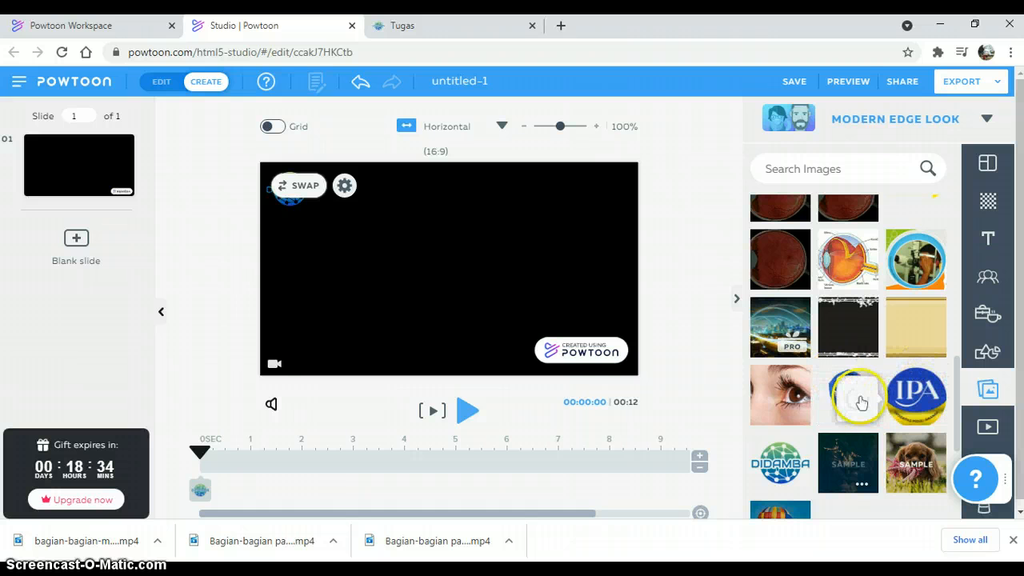
mouse_move(924, 403)
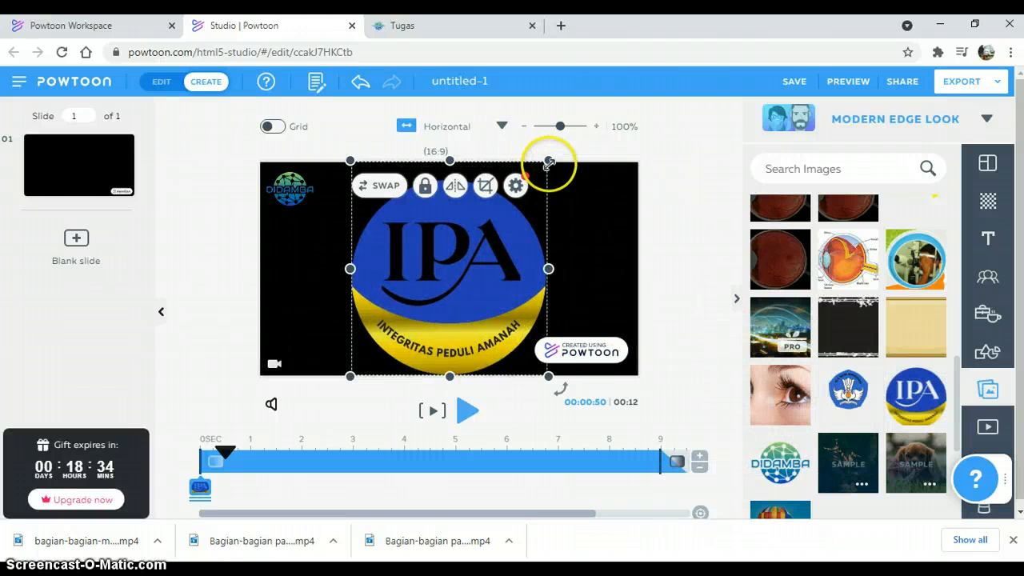
left_click_drag(548, 161, 593, 195)
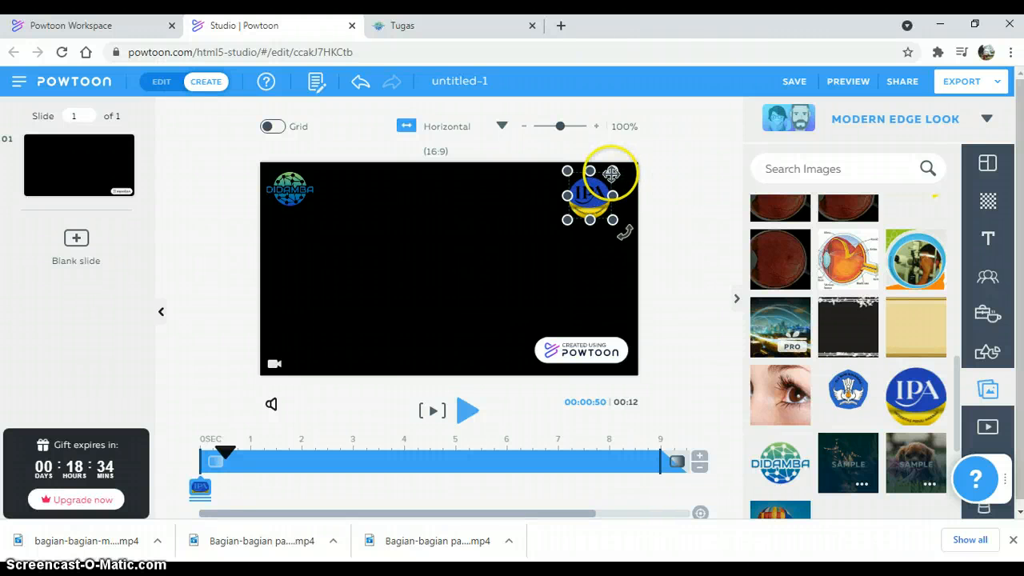
left_click_drag(583, 187, 609, 195)
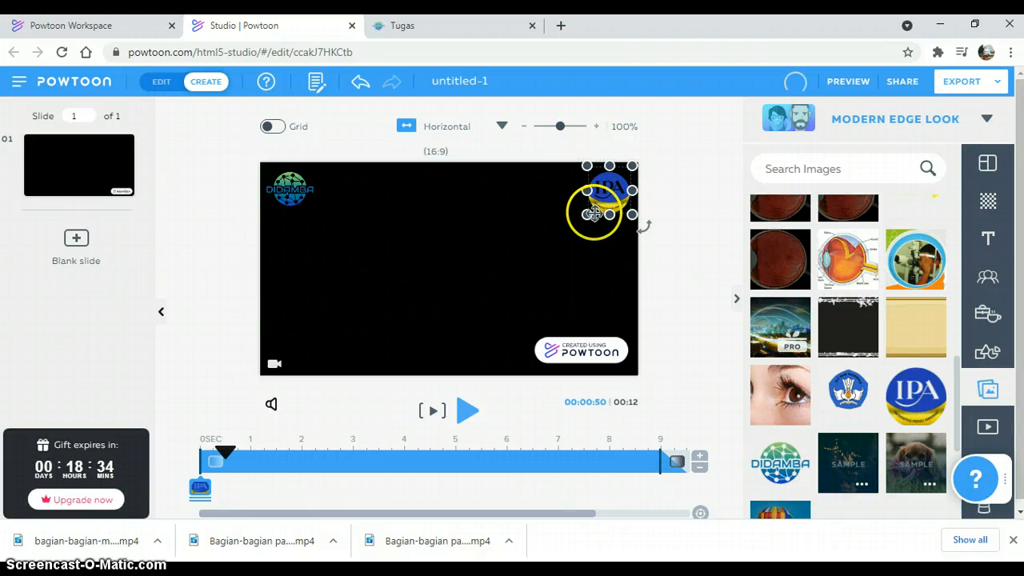
Step: Make the IPA logo slightly smaller in its corner, deselect it, and return the playhead to 0 seconds
left_click(593, 213)
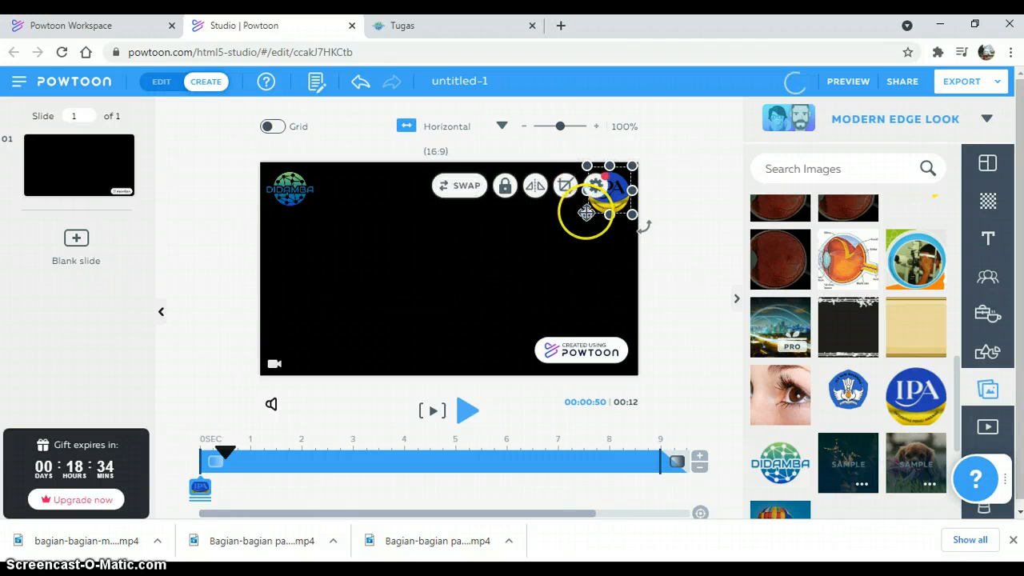
left_click(692, 214)
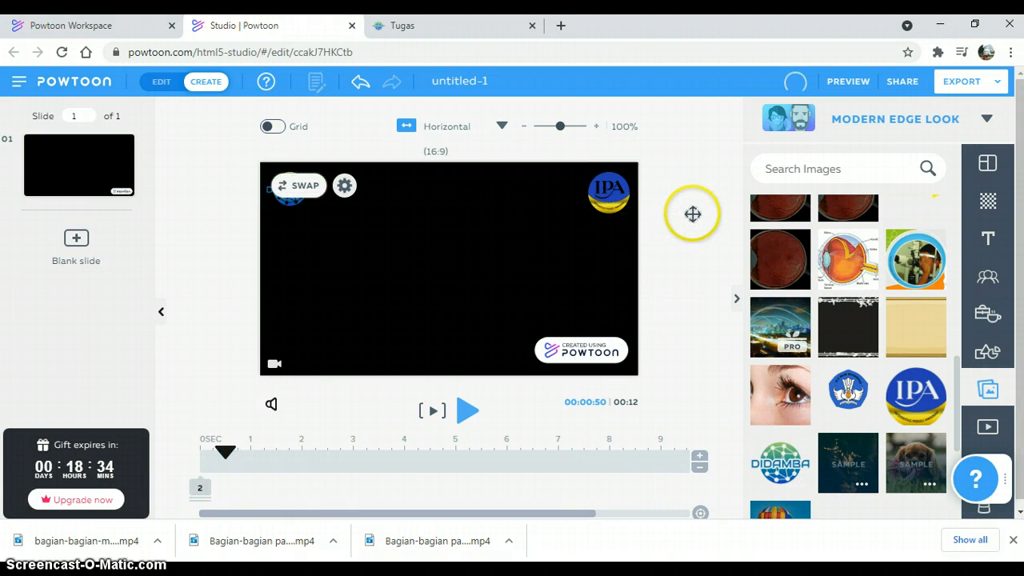
left_click(626, 182)
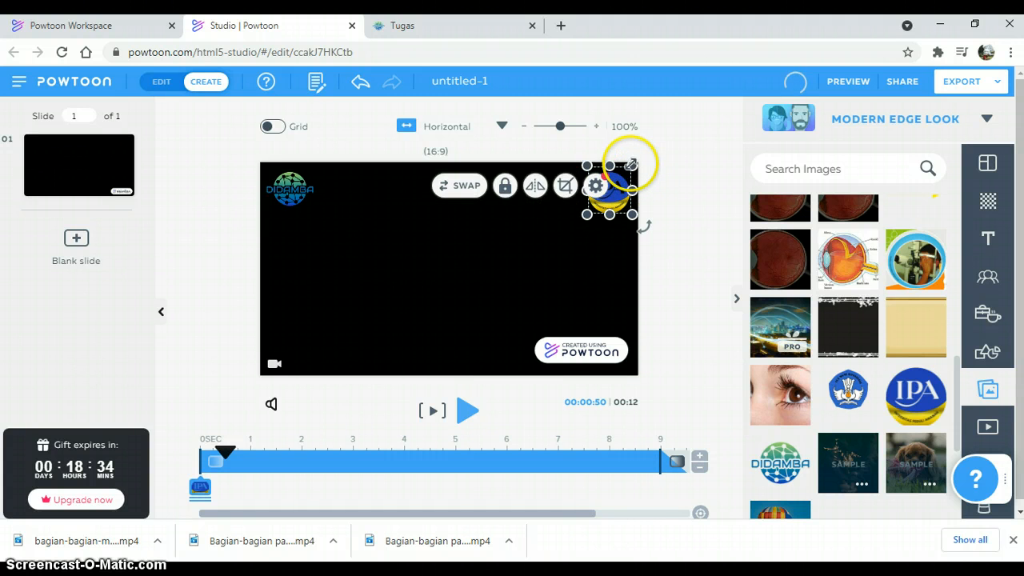
left_click_drag(630, 164, 607, 194)
left_click(674, 227)
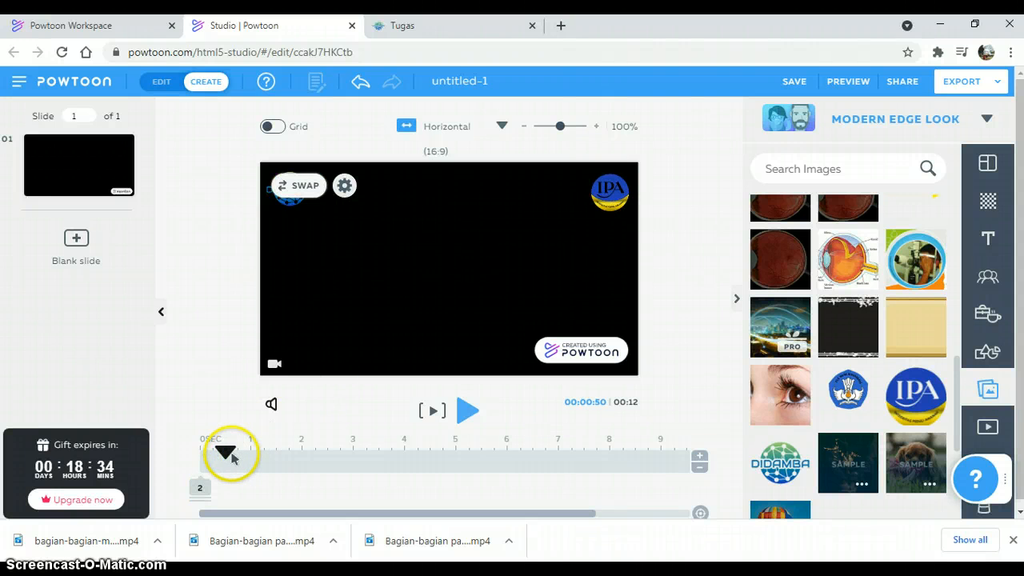
left_click_drag(227, 454, 200, 455)
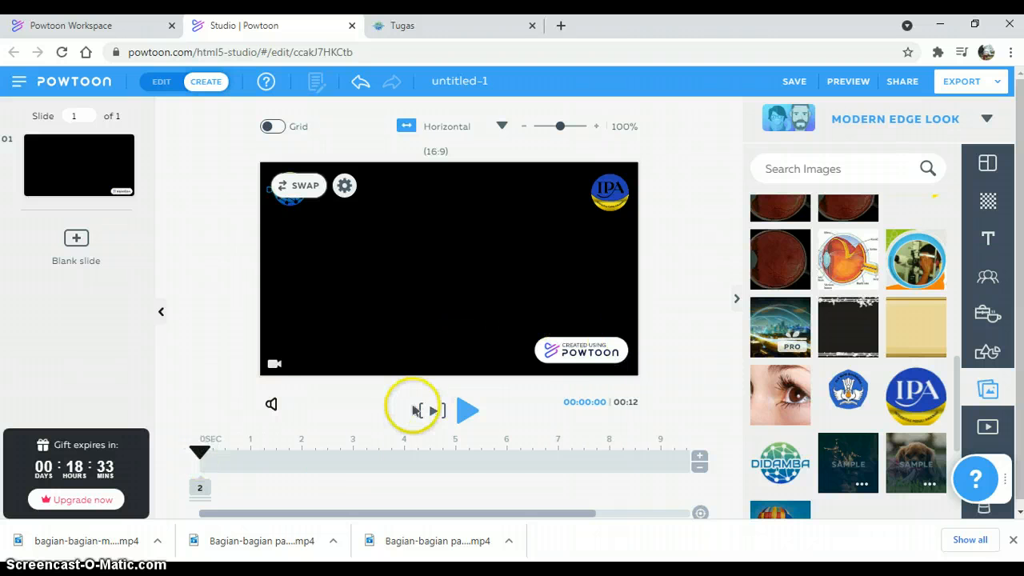
Step: Insert the Tut Wuri Handayani logo, shrink it to badge size at the slide's upper centre, and return the playhead to 0 seconds
left_click(831, 409)
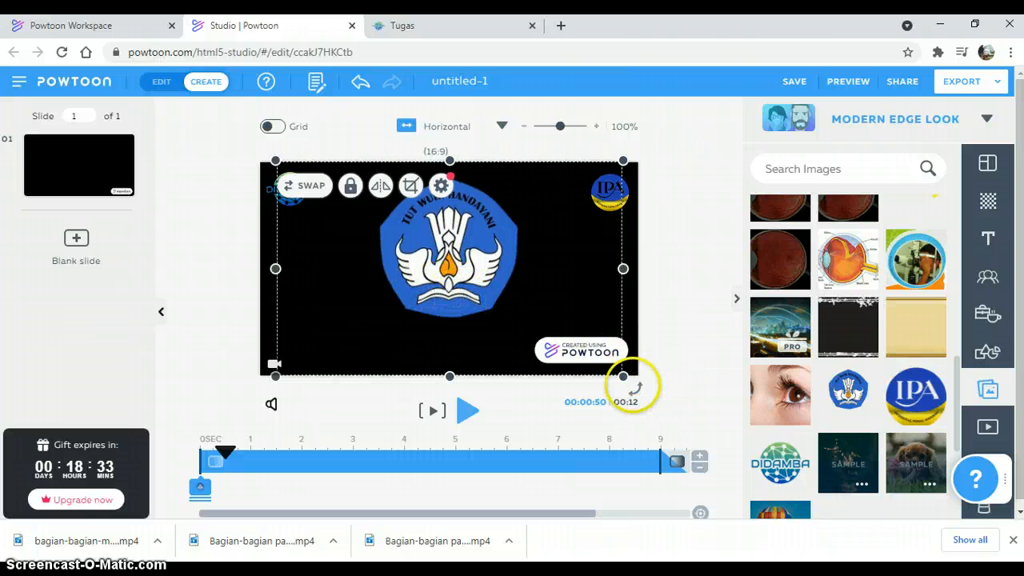
left_click_drag(621, 376, 439, 206)
left_click(672, 279)
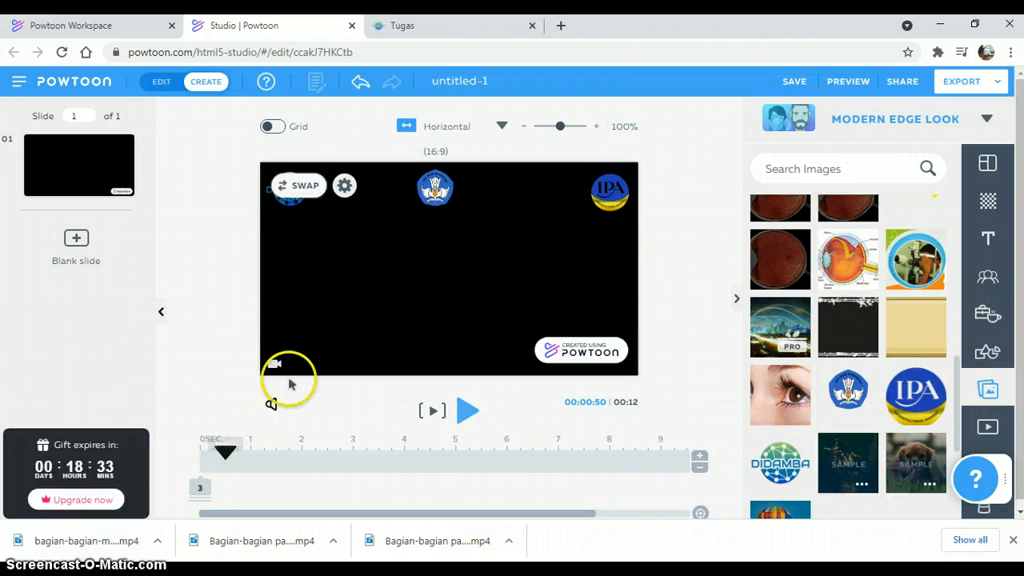
left_click_drag(228, 453, 198, 450)
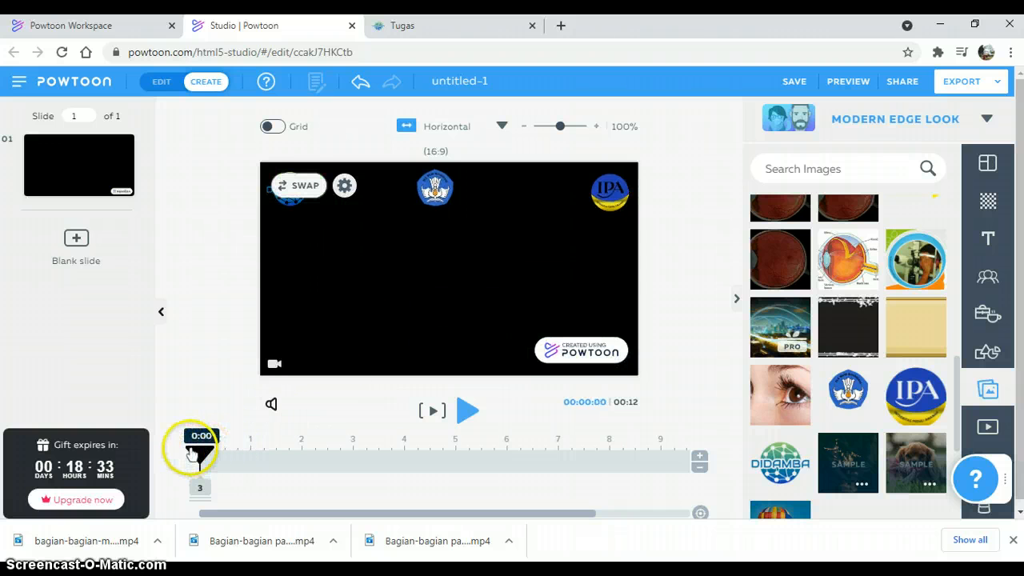
Step: Give the IPA logo a Slide Left enter effect and deselect it
left_click(608, 192)
left_click(608, 192)
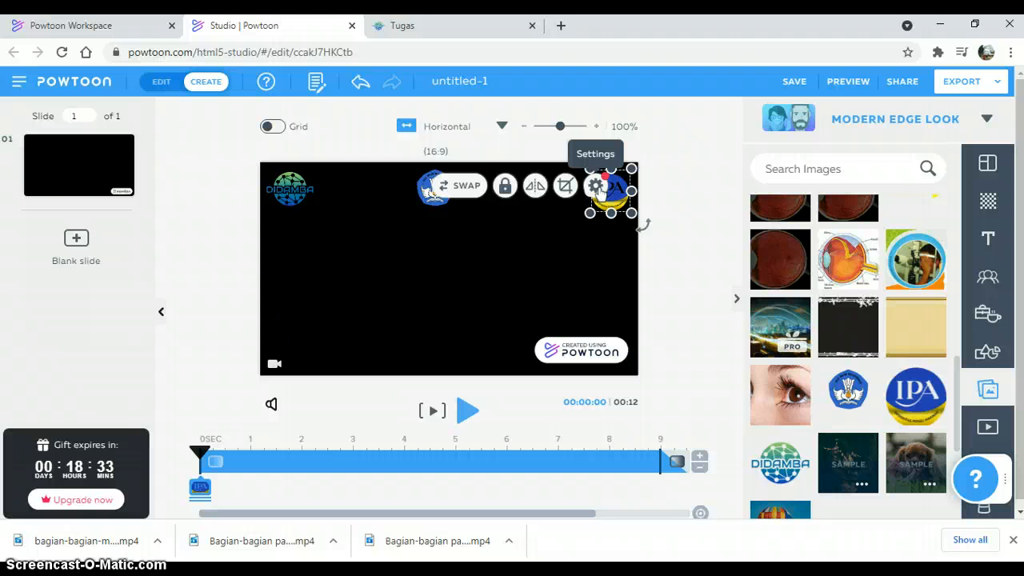
left_click(596, 188)
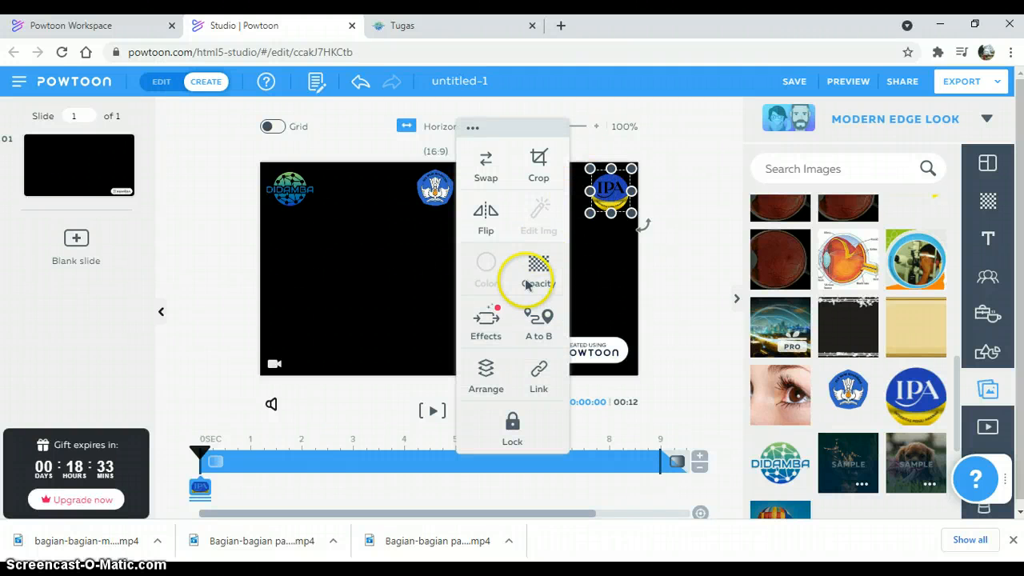
left_click(486, 323)
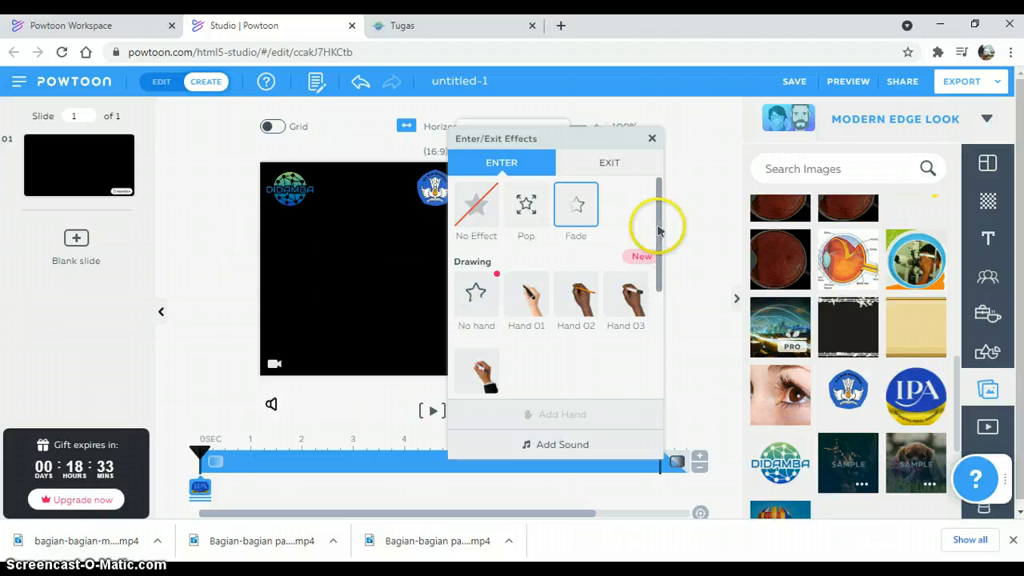
left_click_drag(661, 229, 659, 352)
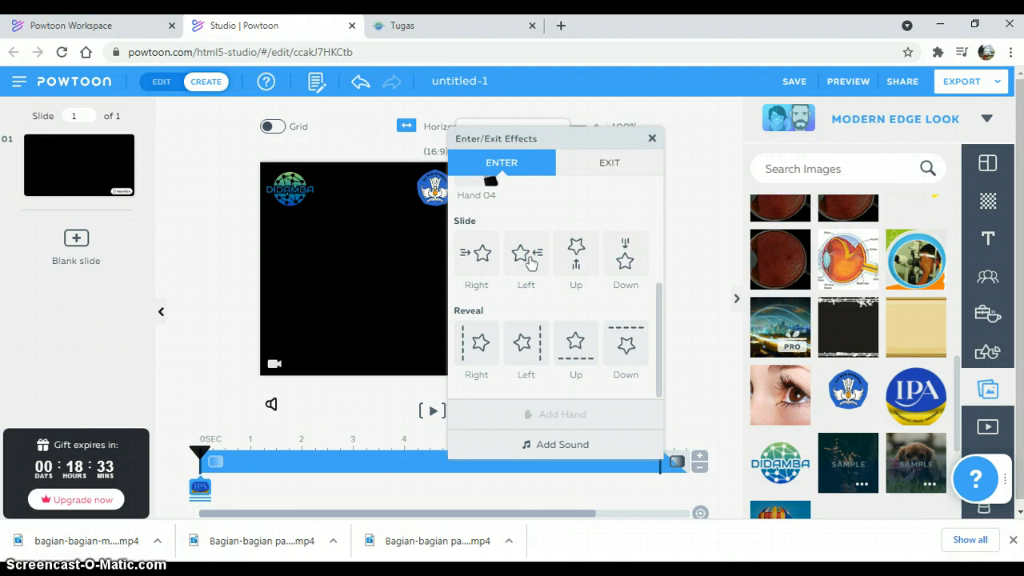
left_click(521, 262)
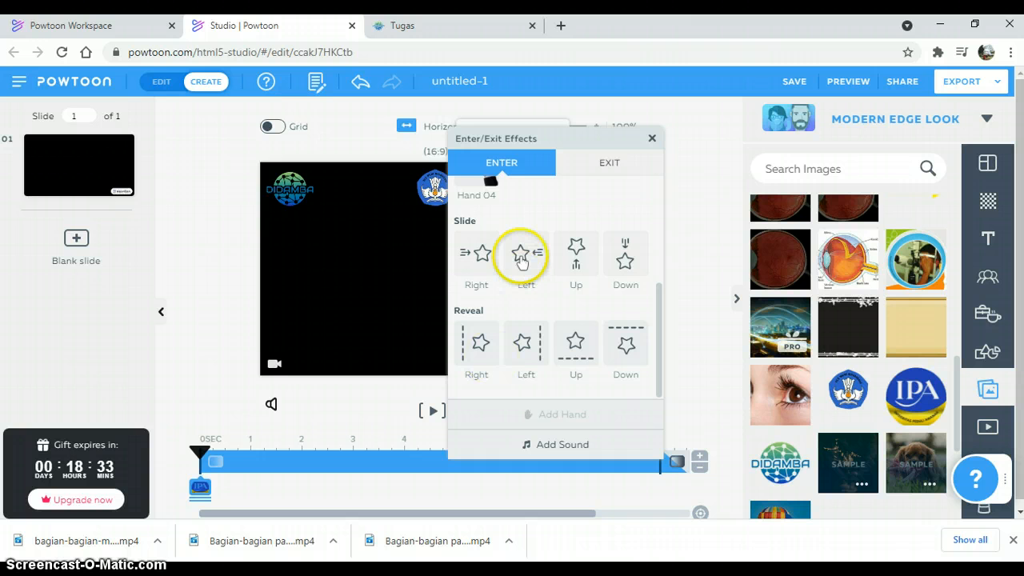
left_click(653, 139)
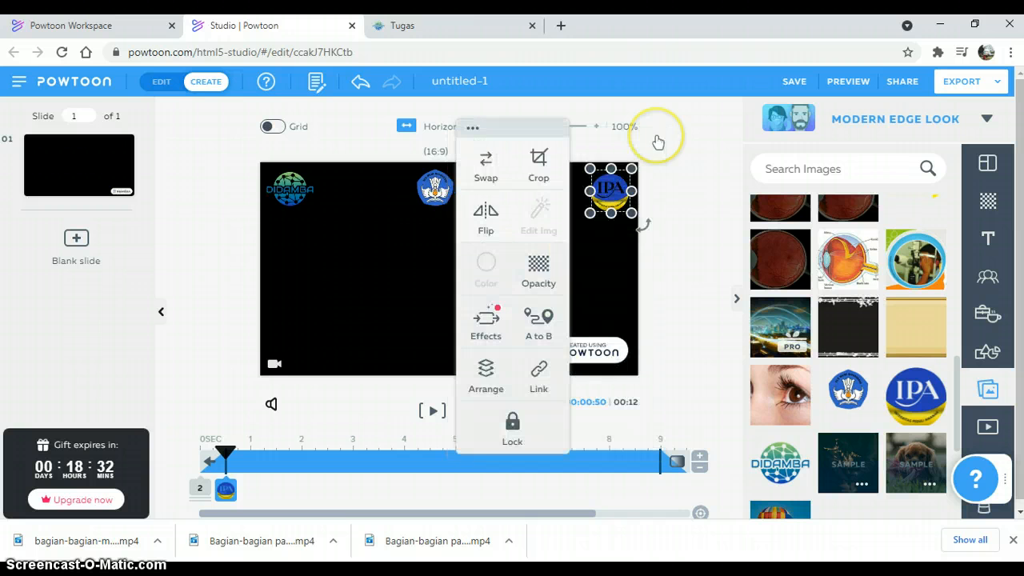
left_click(665, 224)
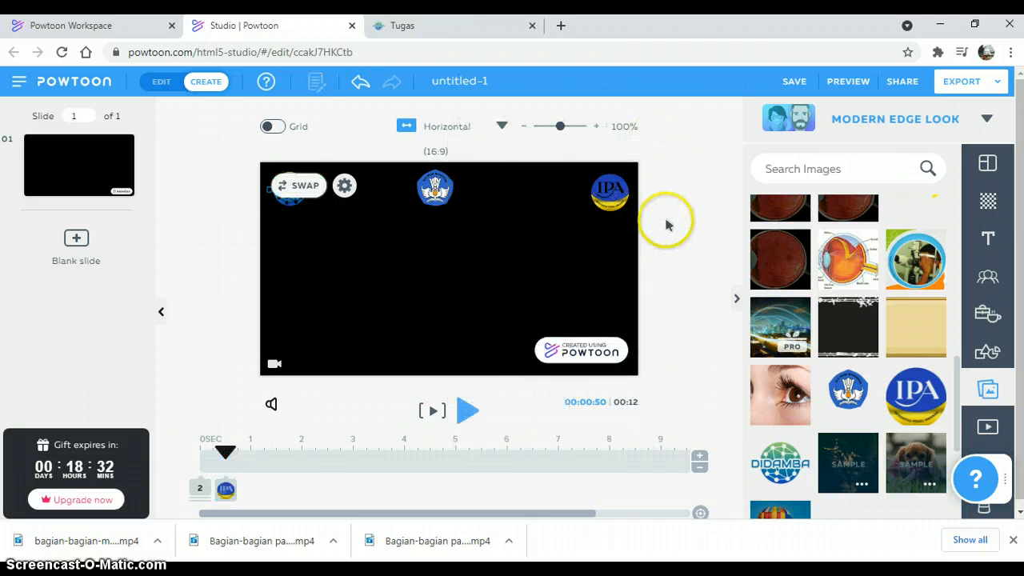
Step: Give the DIDAMBA logo a Slide Right enter effect
left_click(295, 208)
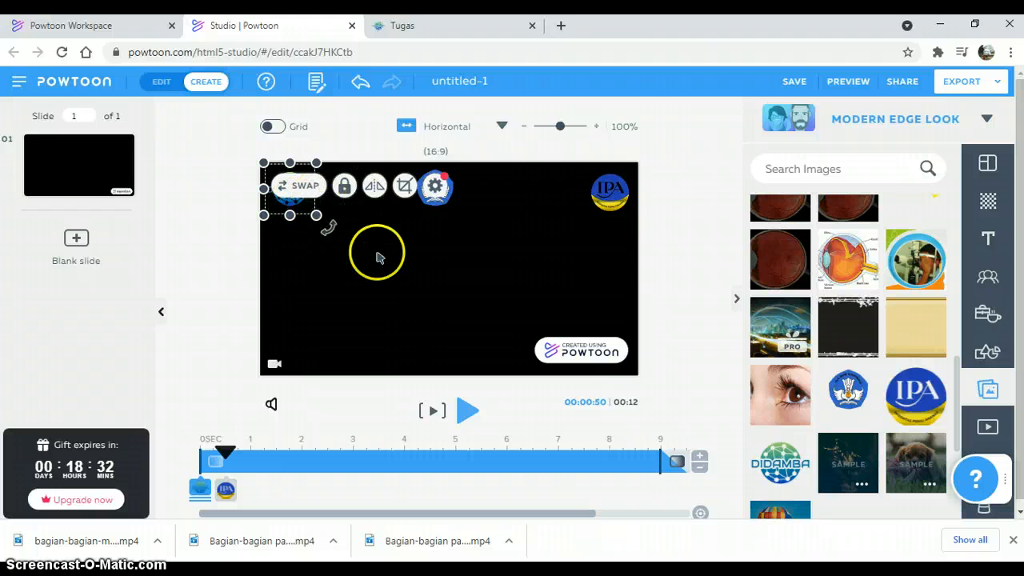
left_click(435, 186)
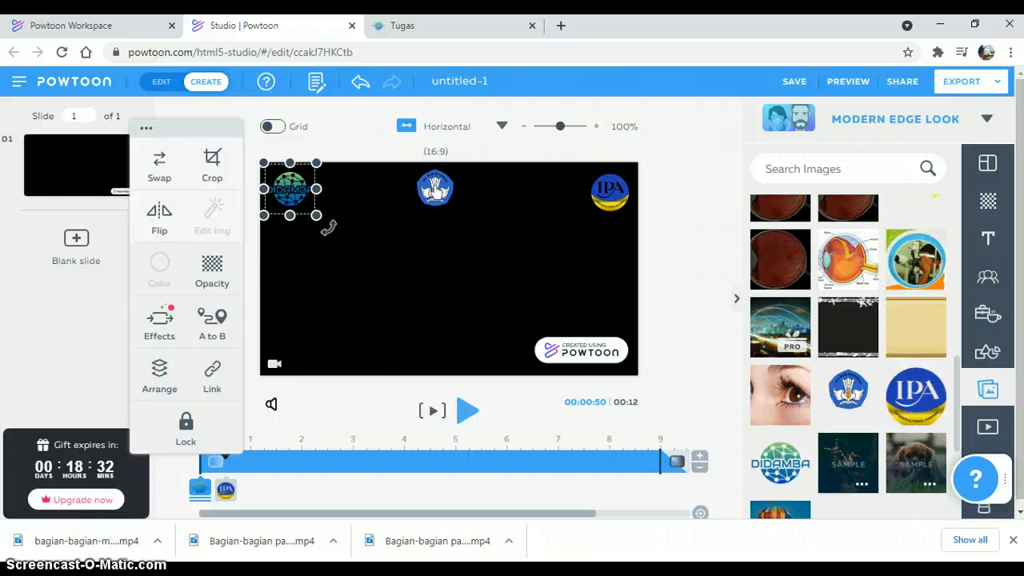
left_click(158, 324)
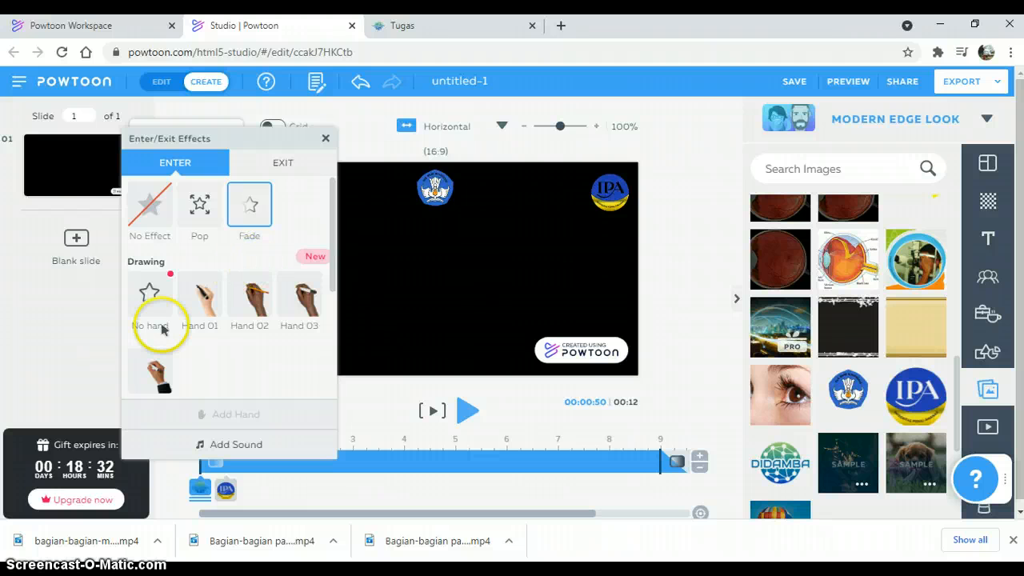
scroll(322, 308, "down", 2)
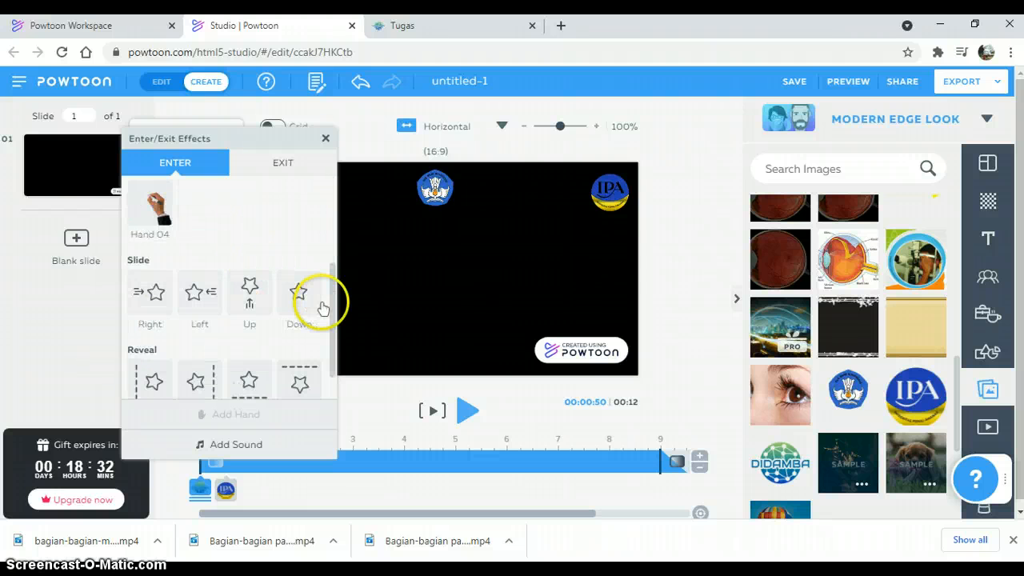
left_click(156, 309)
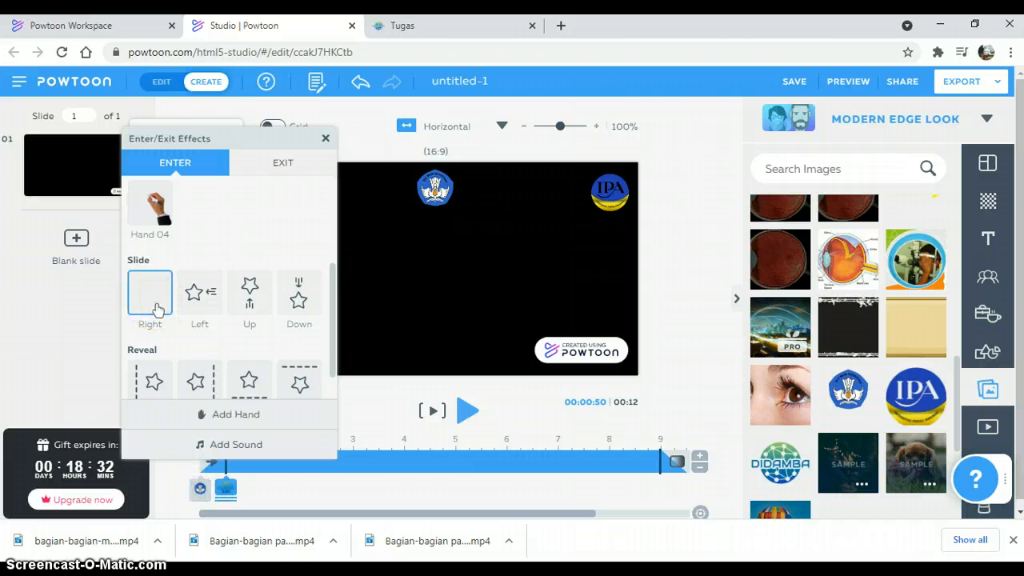
left_click(326, 141)
Step: Give the Tut Wuri Handayani logo a Slide Down enter effect and deselect it
left_click(435, 190)
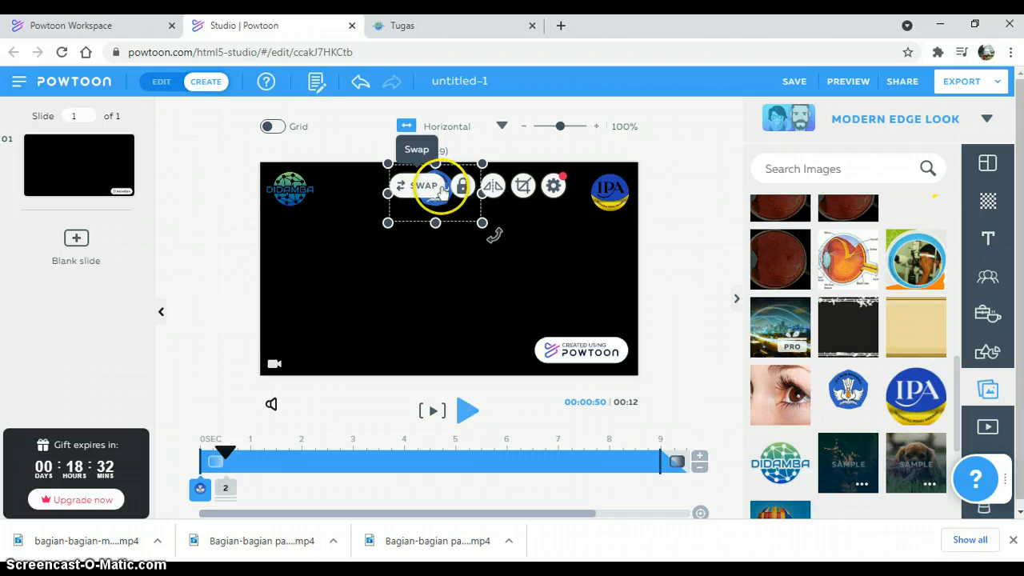
left_click(553, 186)
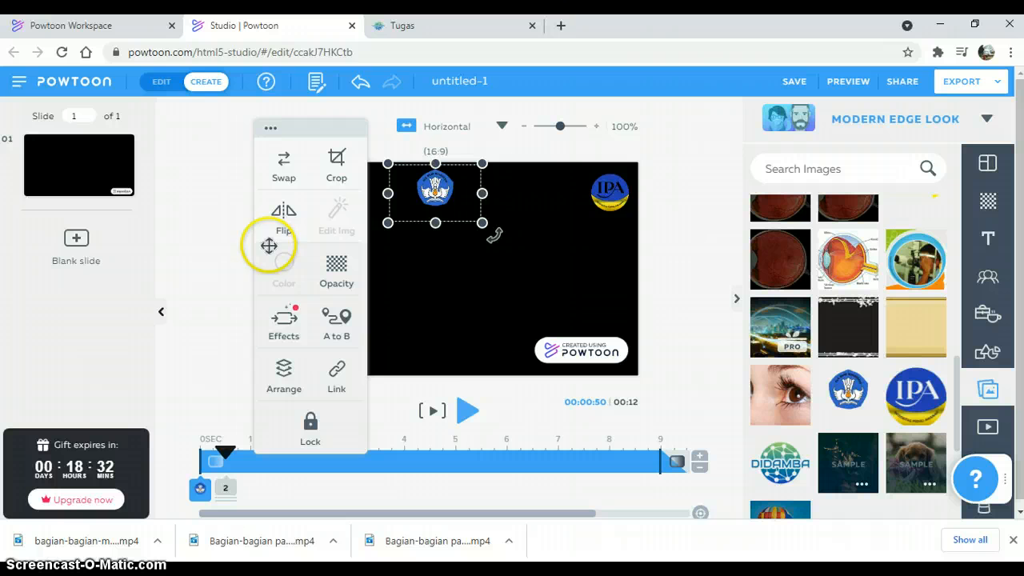
left_click(284, 324)
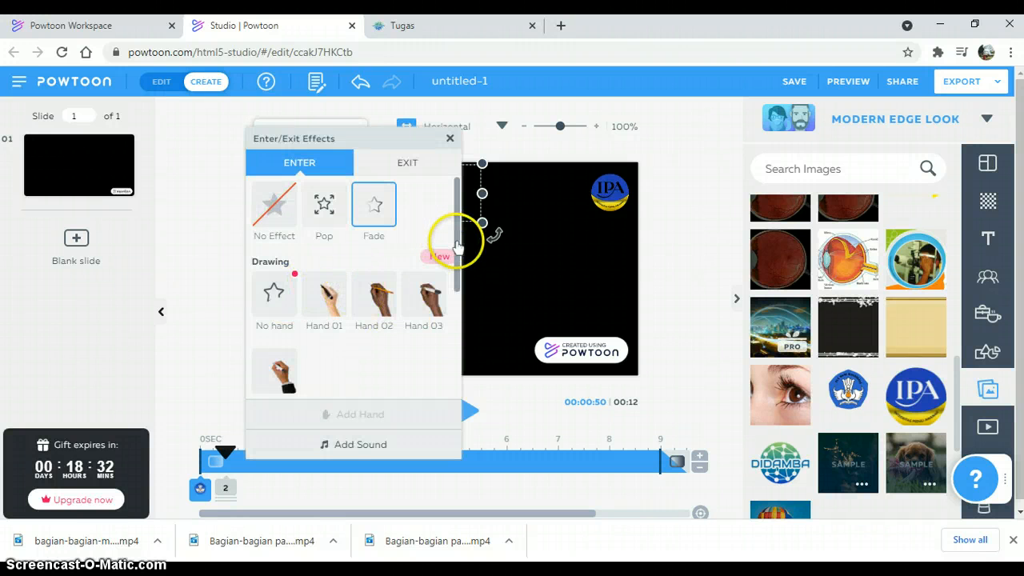
scroll(456, 293, "down", 5)
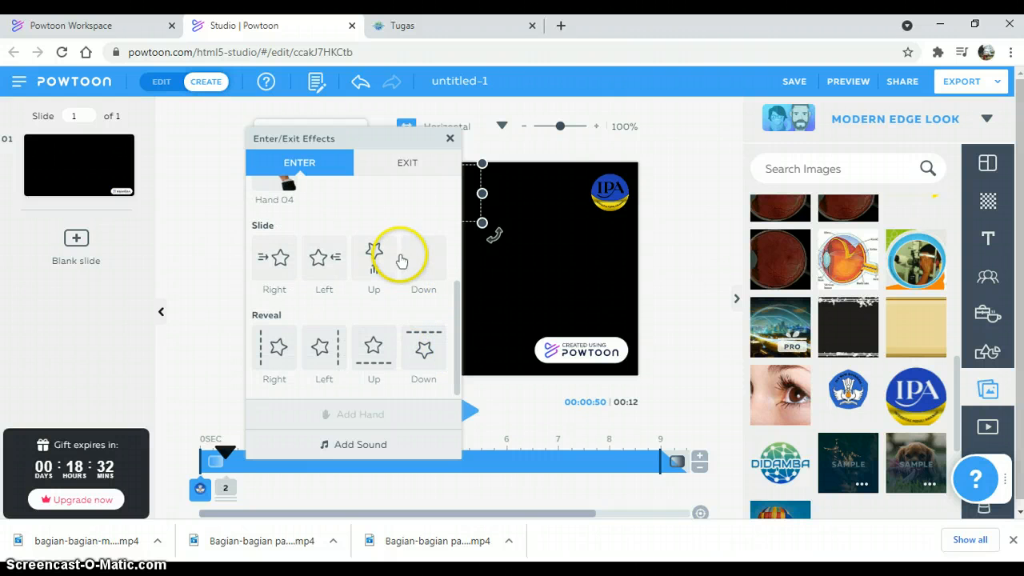
left_click(424, 268)
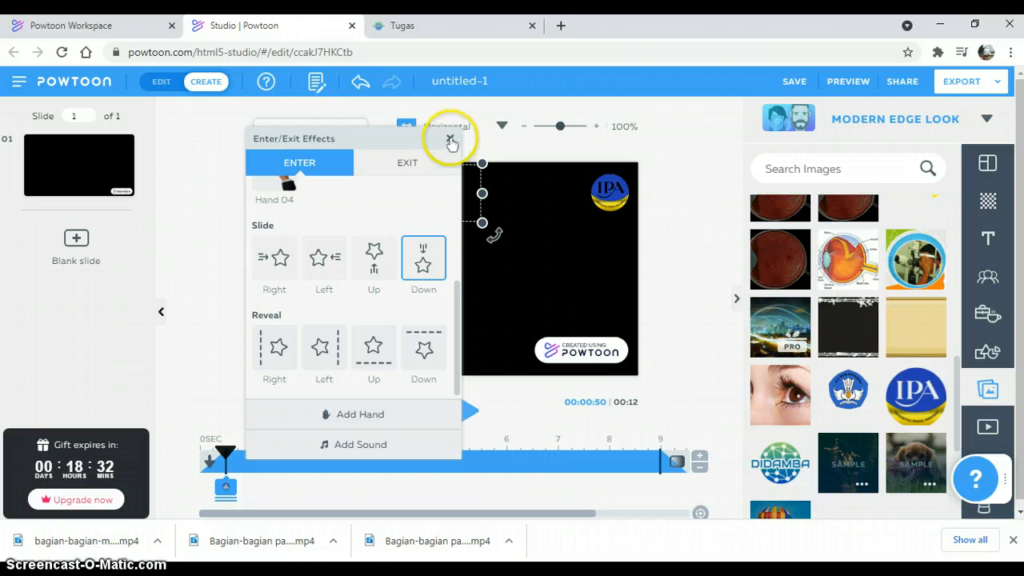
left_click(450, 140)
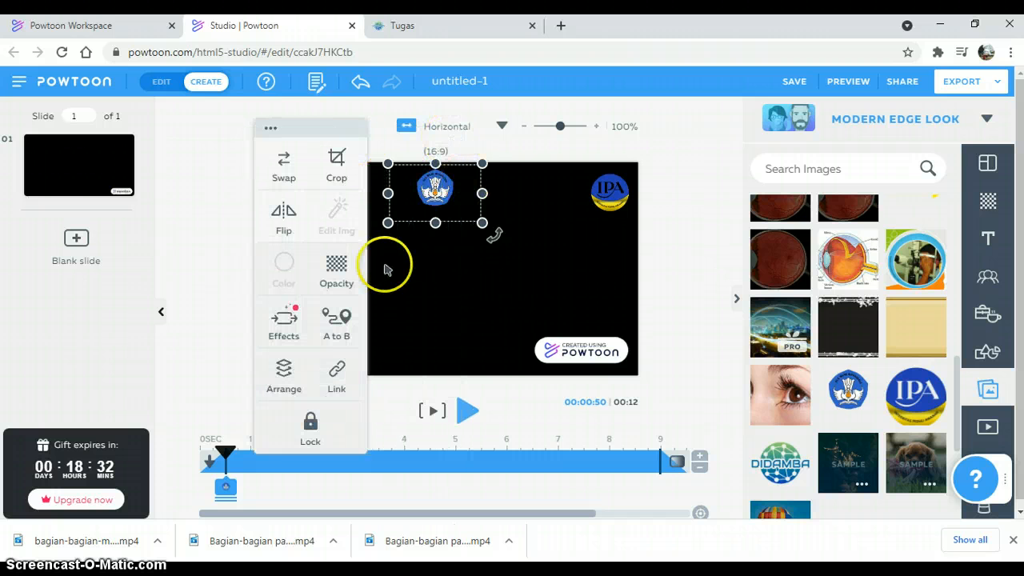
left_click(659, 271)
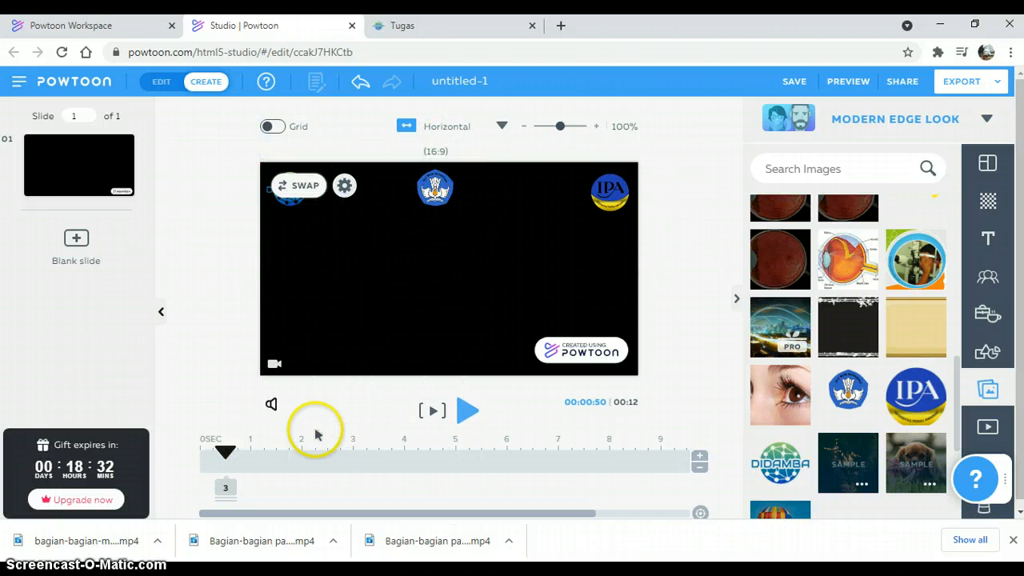
Step: Move the playhead to 2 seconds and add a title text box to the slide
left_click_drag(227, 454, 303, 460)
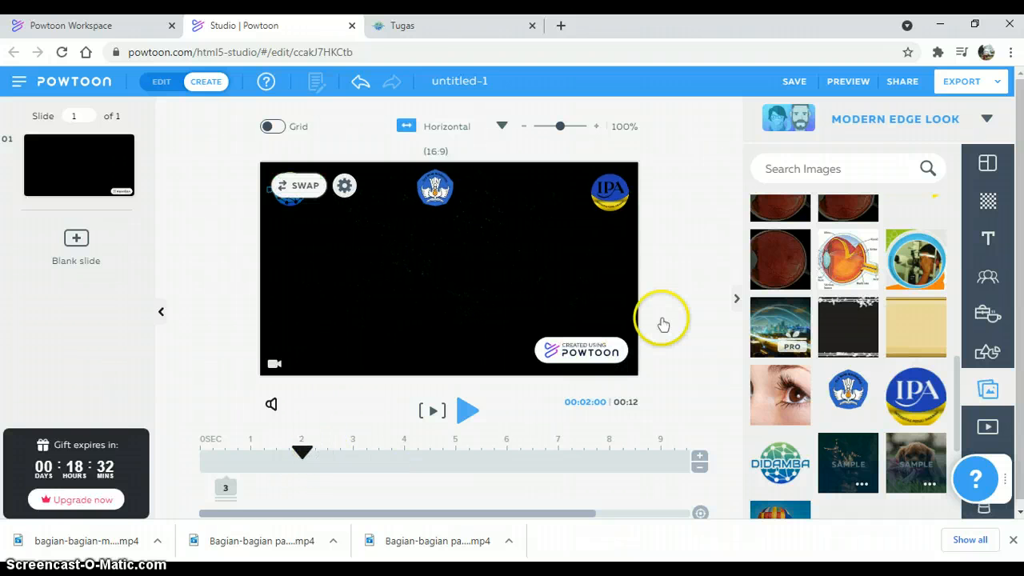
left_click(988, 239)
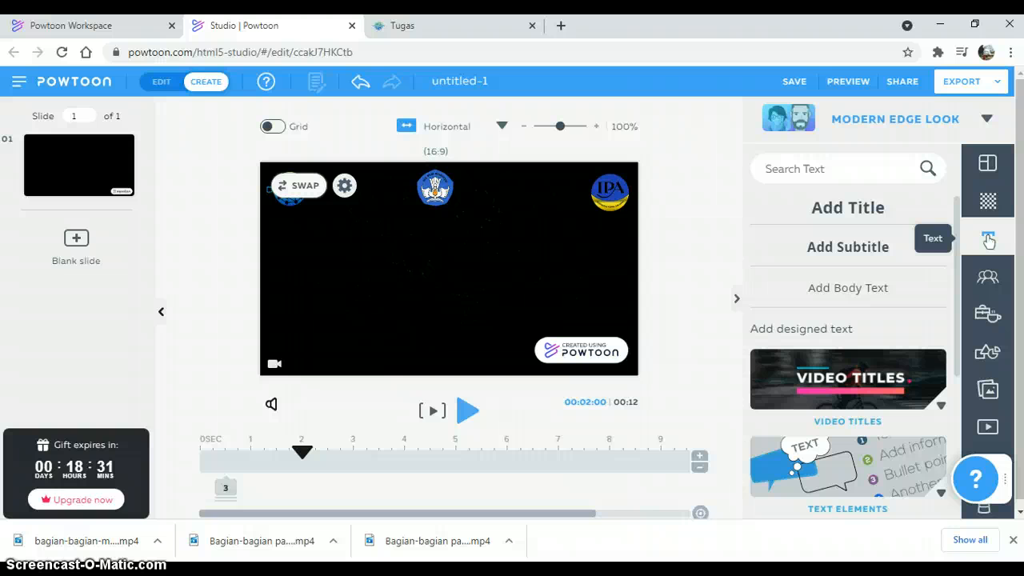
left_click(877, 205)
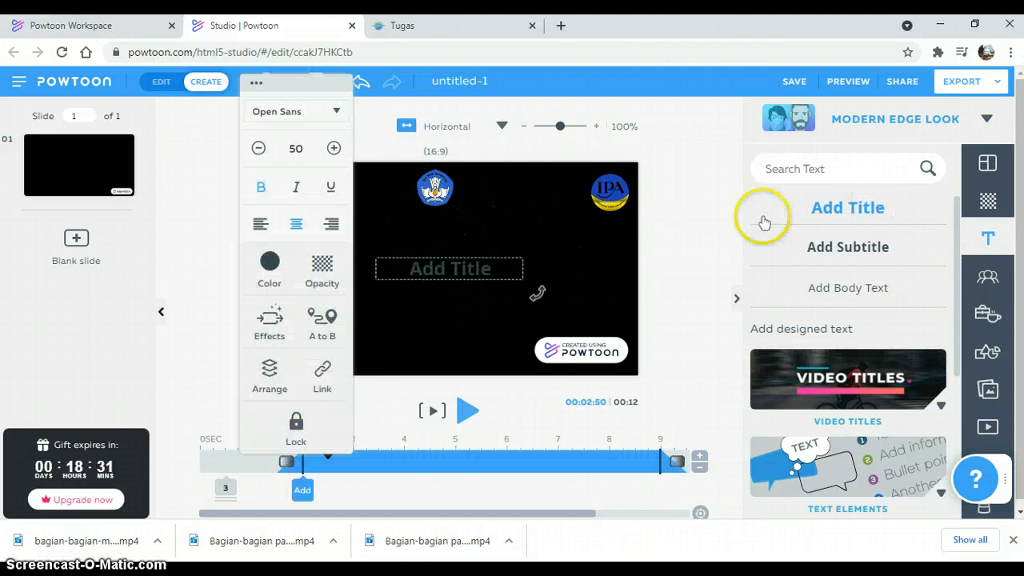
Step: Replace the title's placeholder text with "BAGIAN-BAGIAN MATA MANUSIA"
left_click(486, 270)
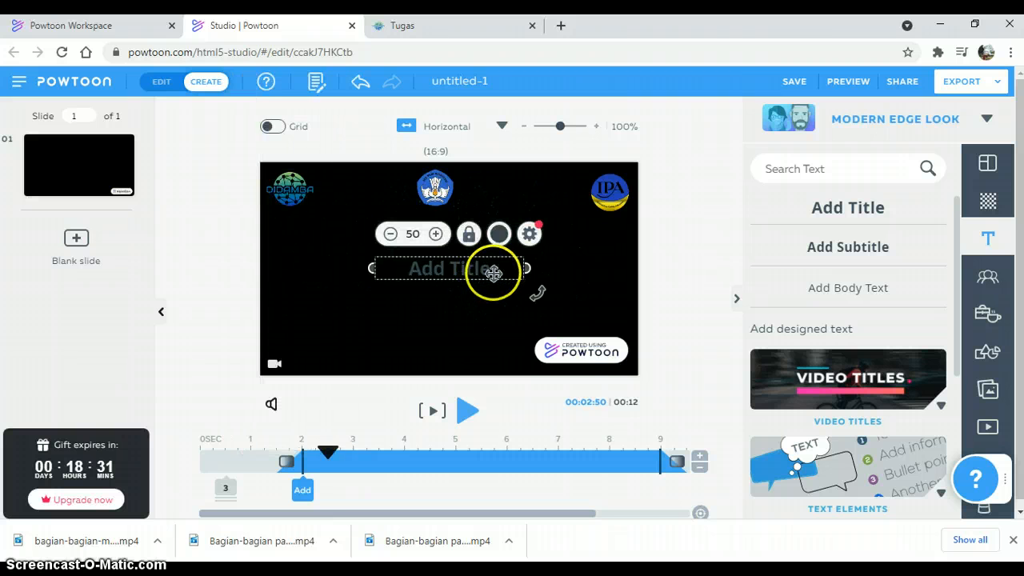
left_click(494, 272)
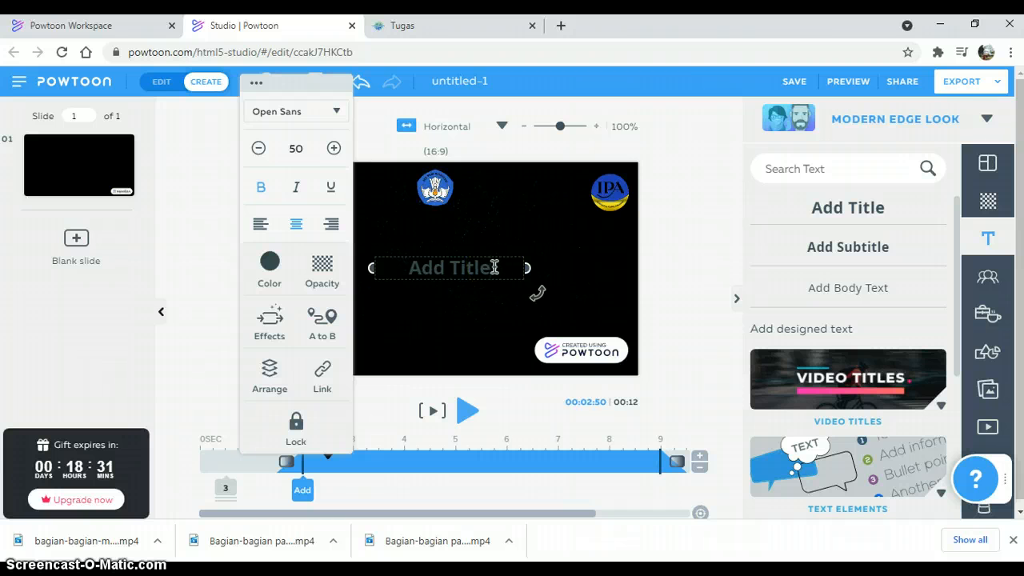
left_click(490, 266)
type("Ba")
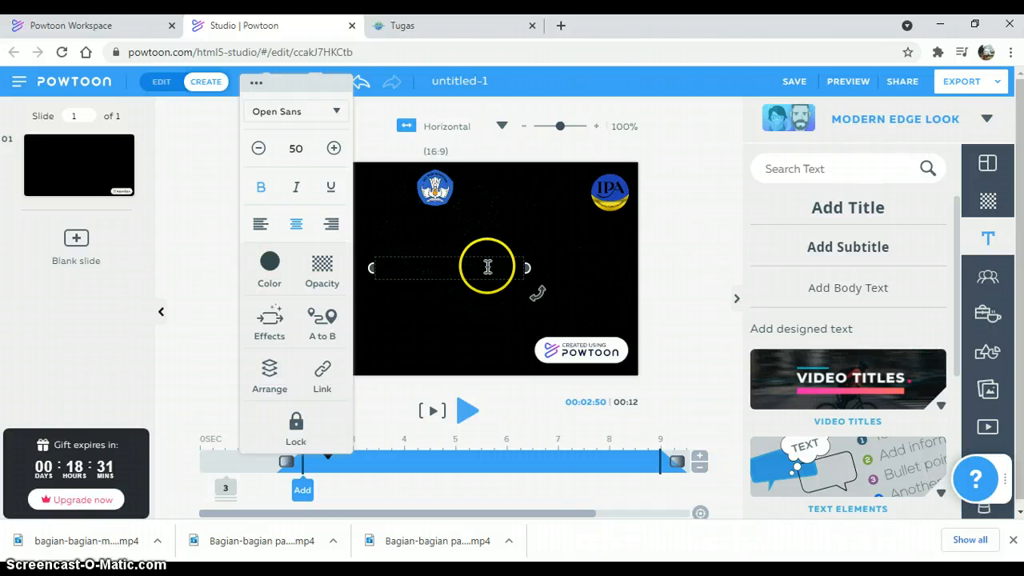
left_click(487, 266)
type("AGIAN")
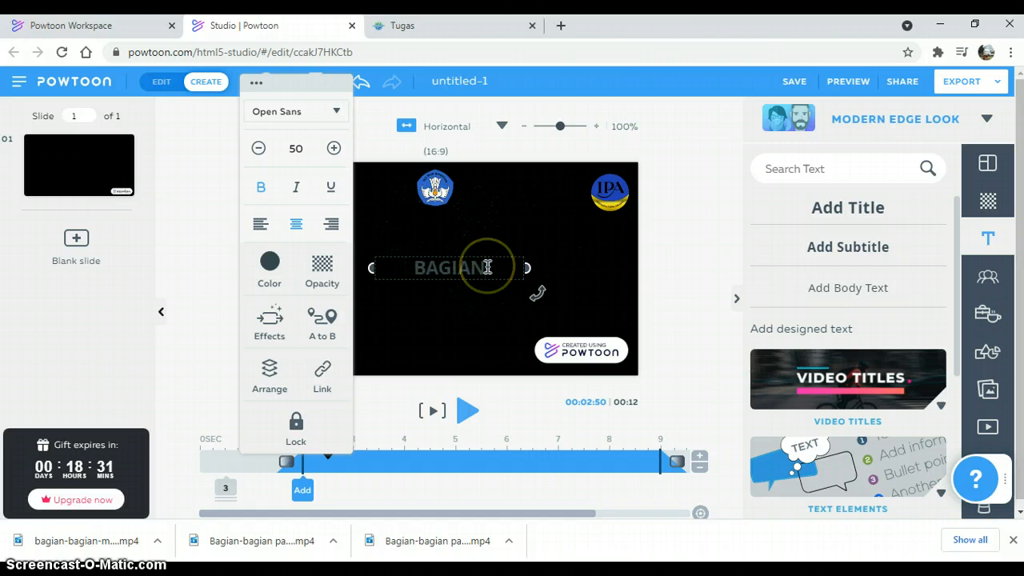
type(" BAGIA")
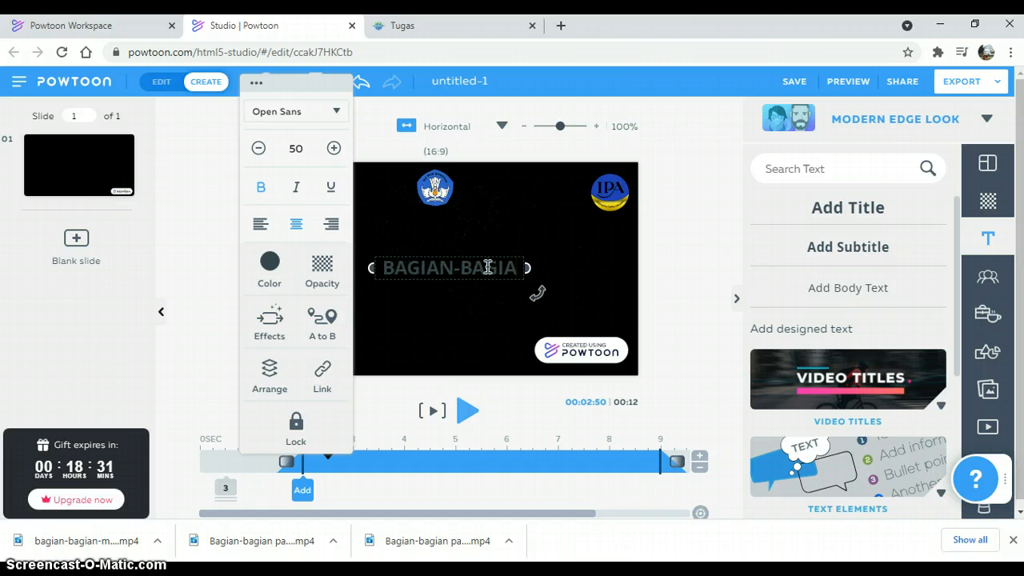
type("N MATA")
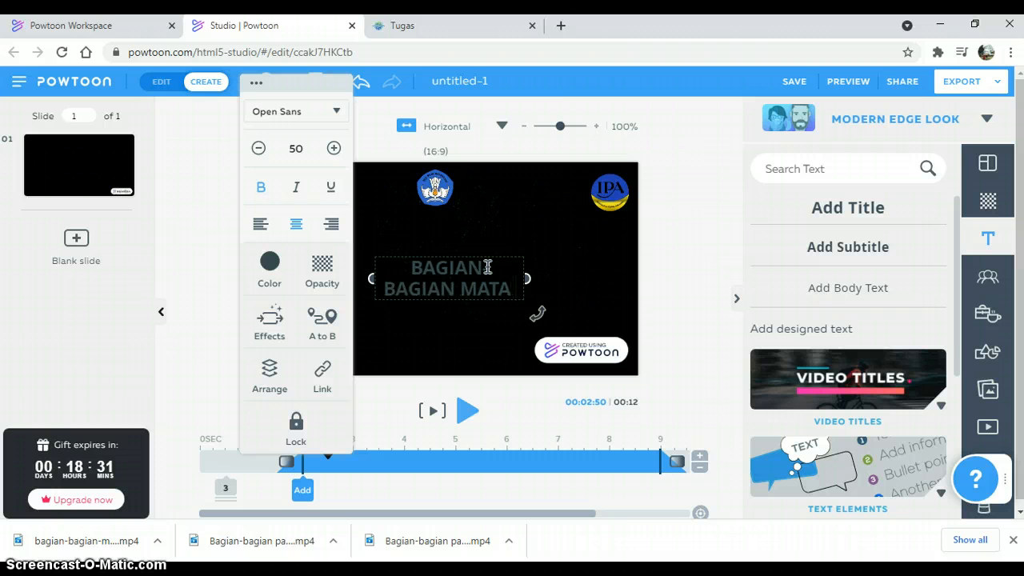
type(" MANUSIA")
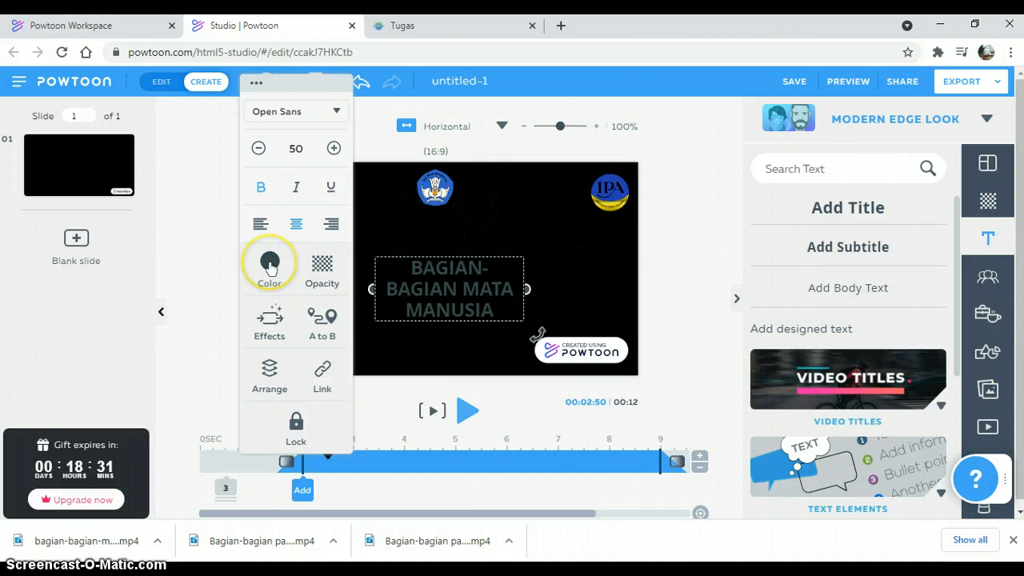
Step: Set the title's text color to white (#FFFFFF) and close the color picker
left_click(271, 266)
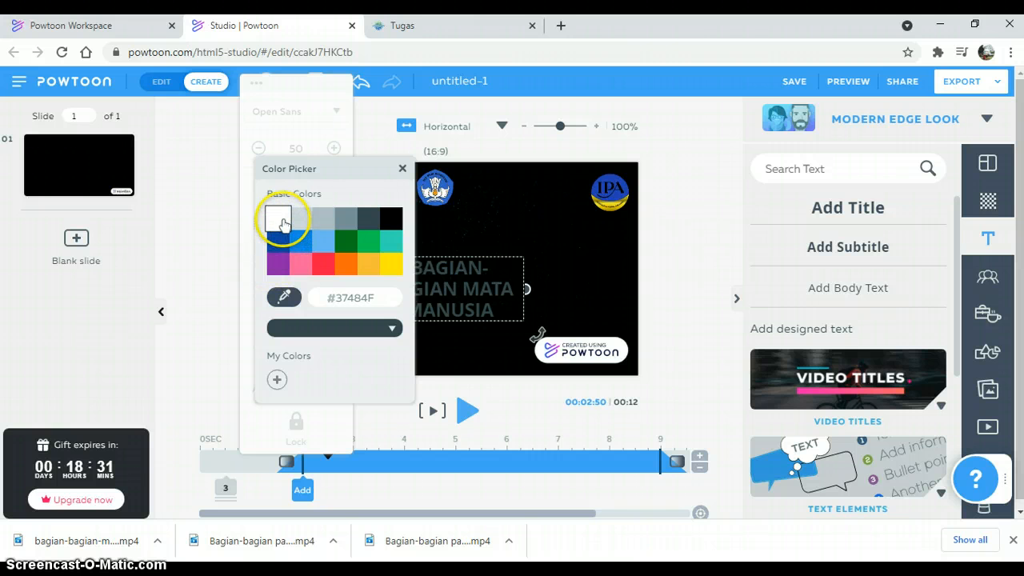
left_click(280, 218)
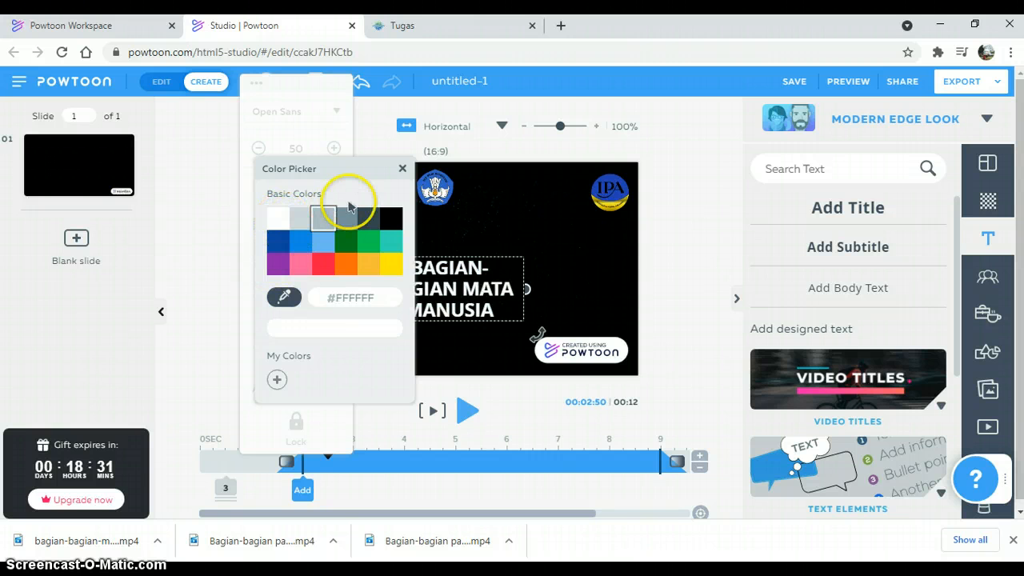
left_click(402, 170)
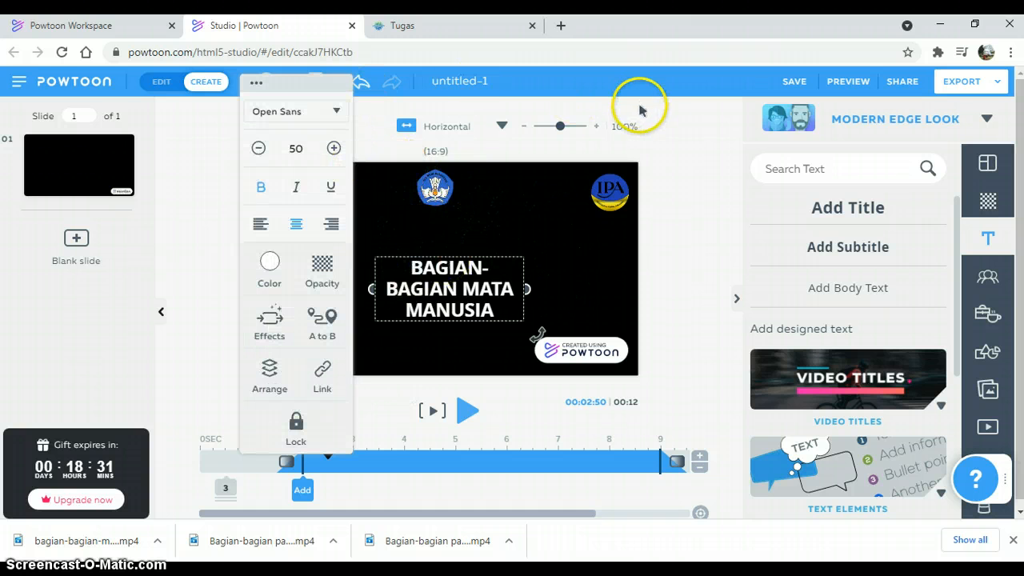
Step: Give the title text the Female 01 writing enter effect and deselect it
left_click(271, 325)
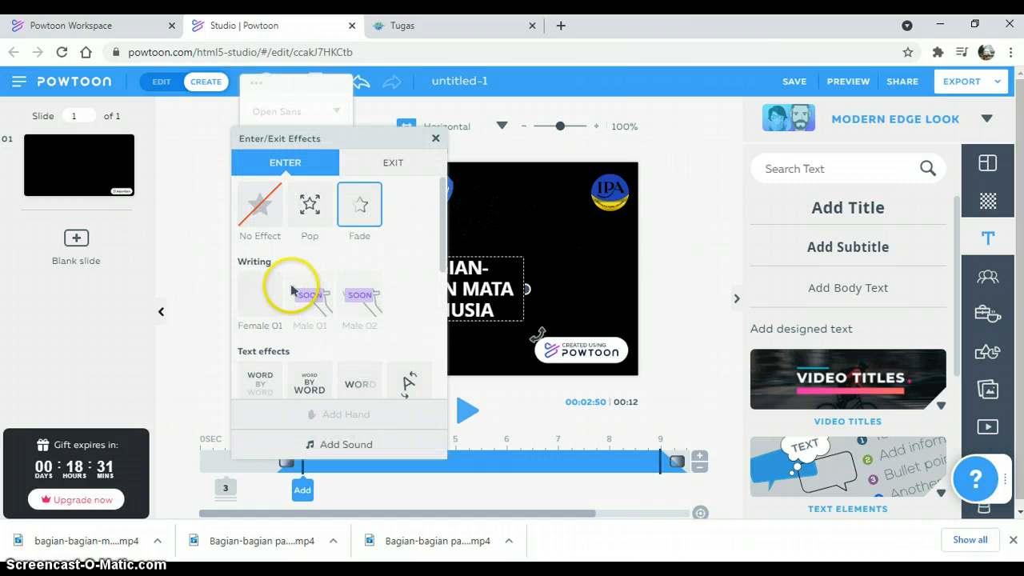
left_click(271, 304)
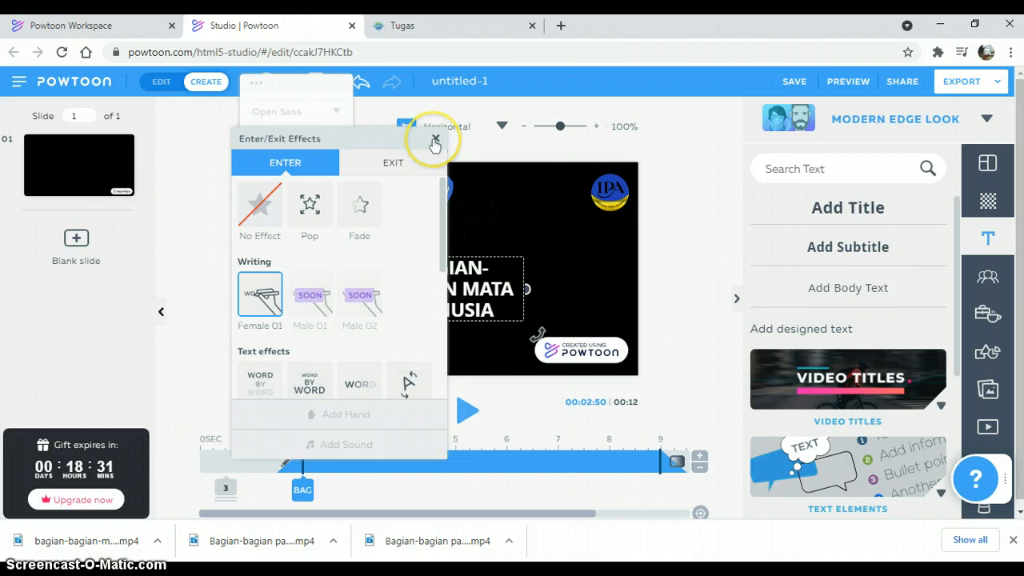
left_click(434, 142)
left_click(205, 230)
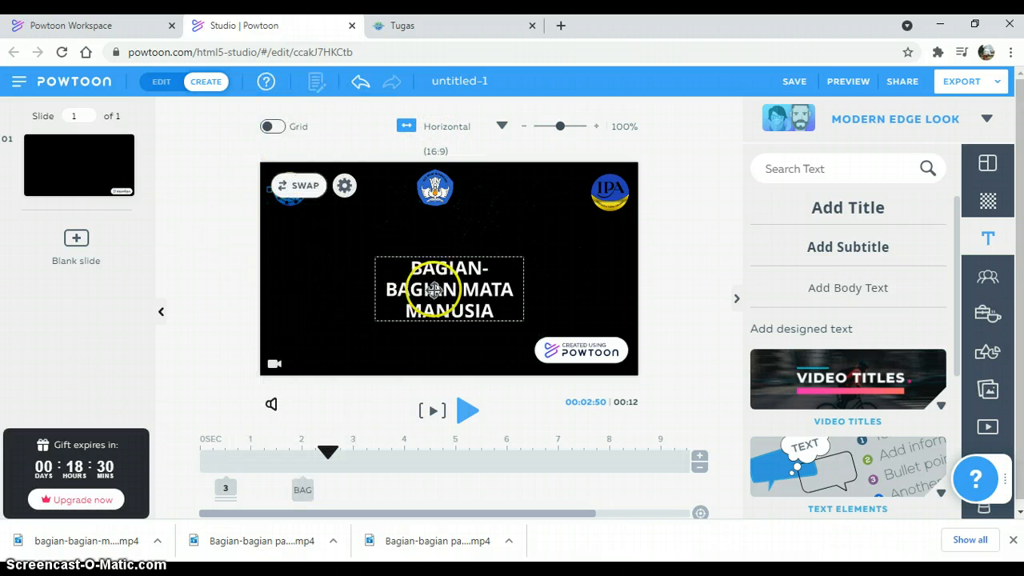
Step: Move the title to the slide's left half and resize its text box so the text wraps onto two lines
left_click_drag(434, 289, 338, 262)
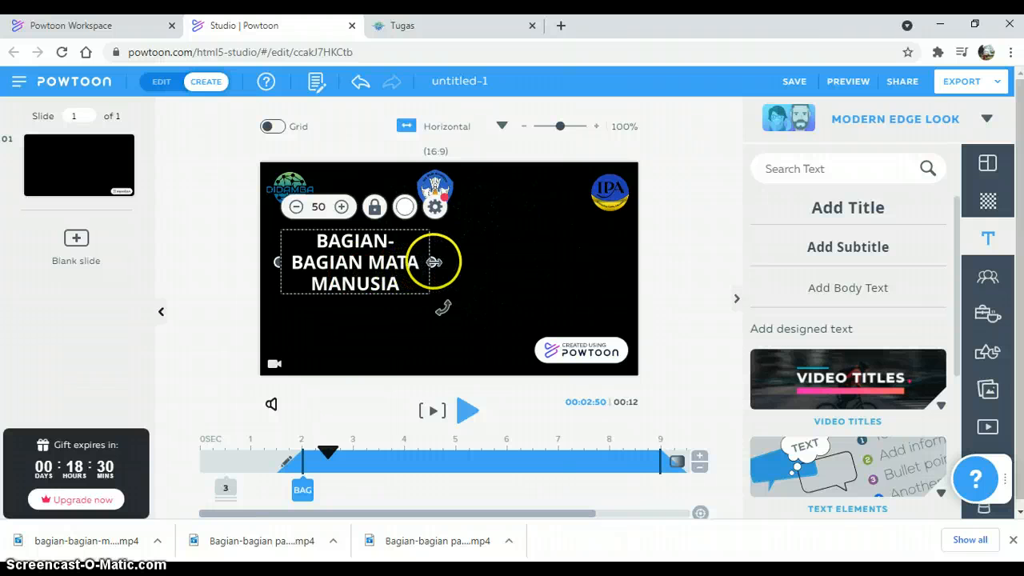
left_click_drag(429, 262, 401, 263)
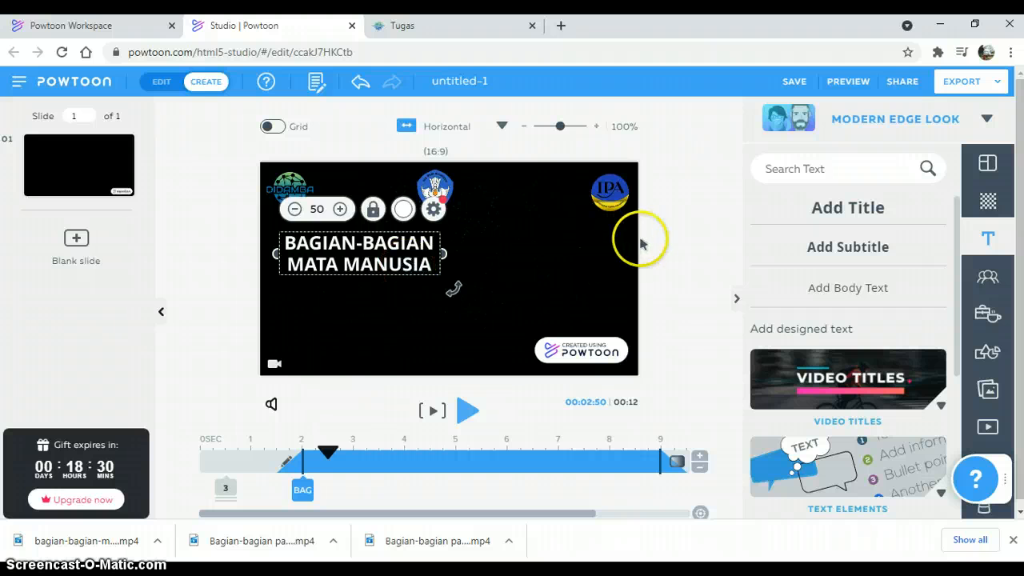
left_click(669, 255)
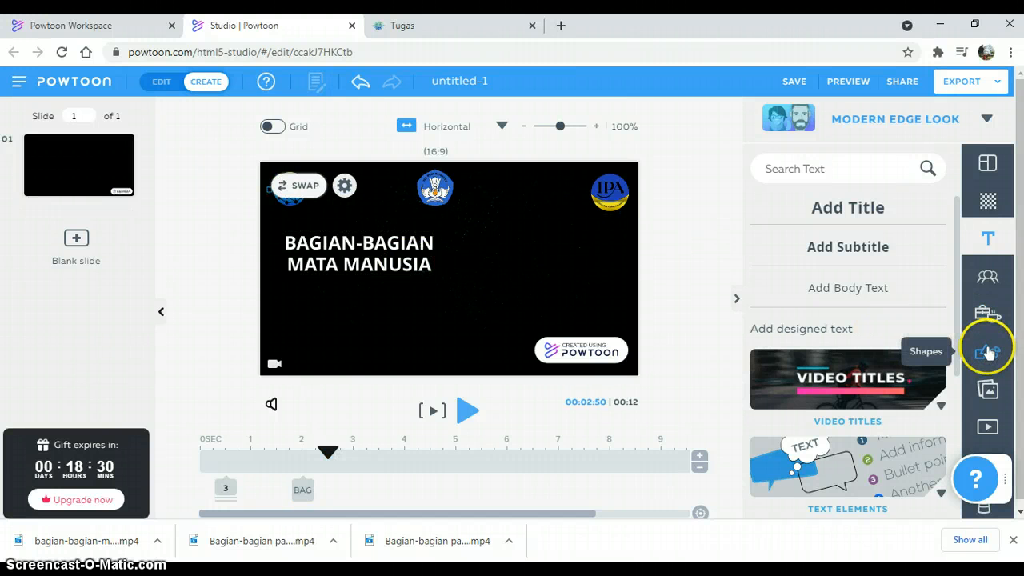
Step: Add the human eye photo "gambar mata manusia" from My Images to the slide
left_click(988, 391)
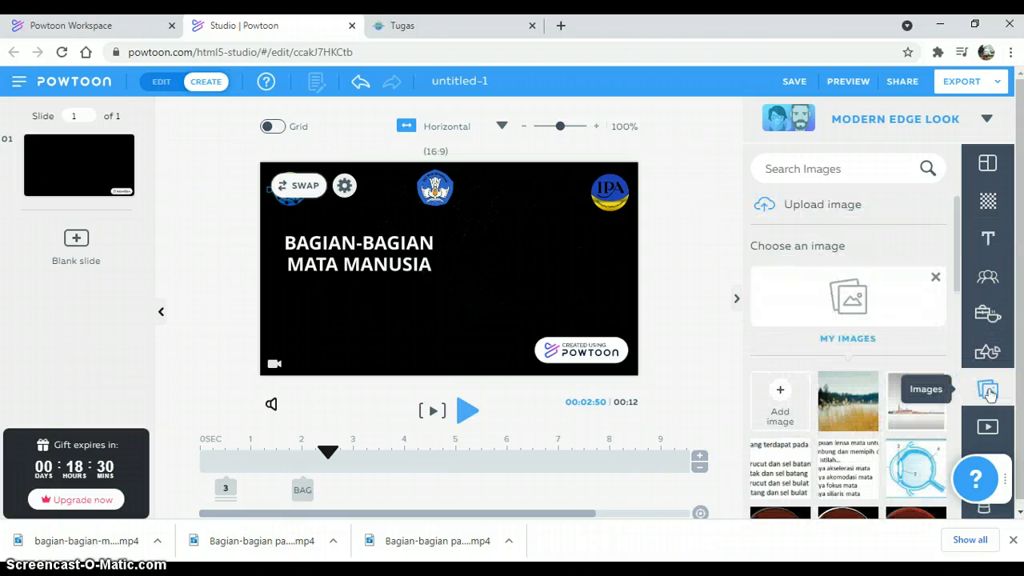
left_click_drag(957, 247, 980, 416)
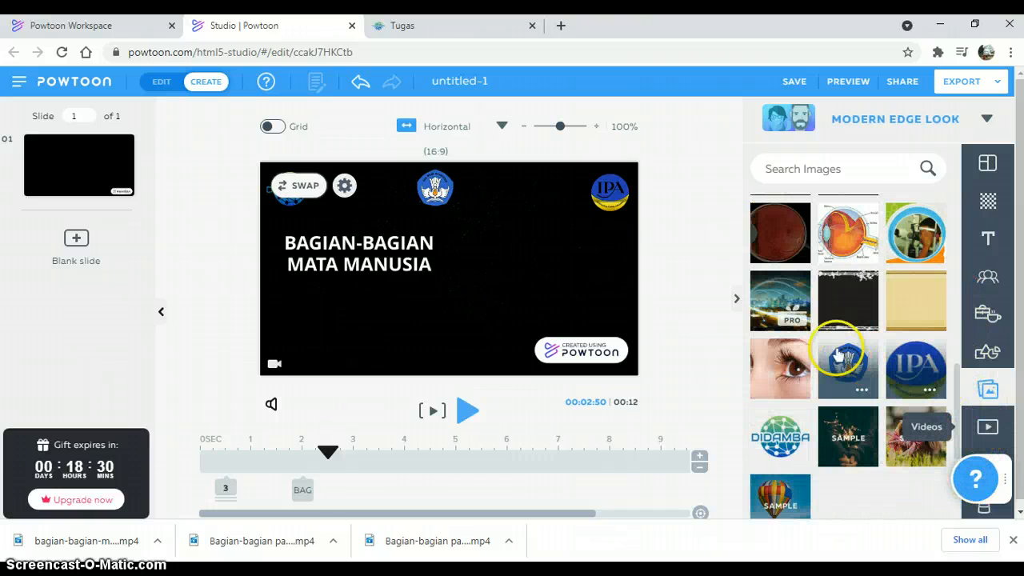
left_click(798, 360)
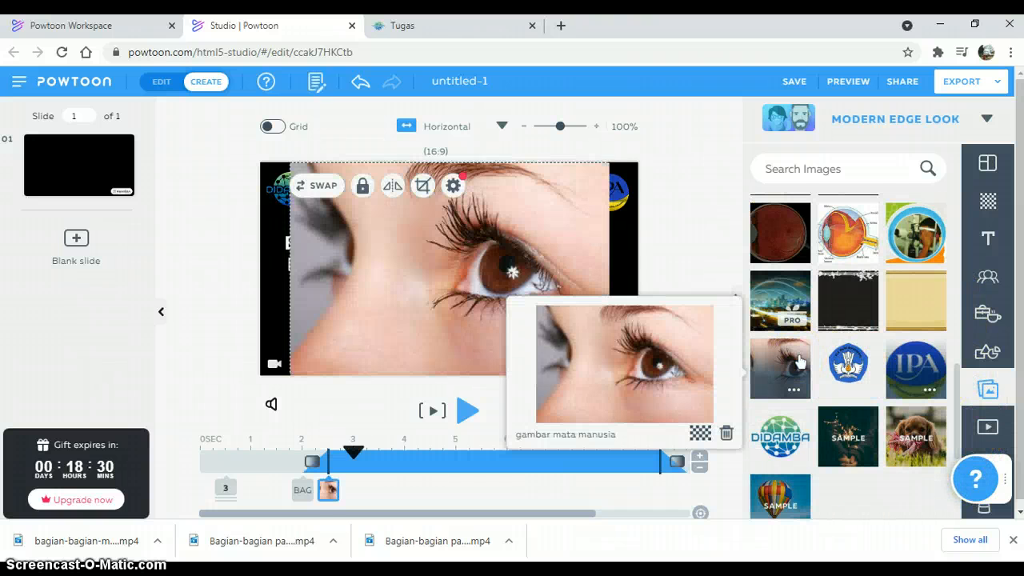
Step: Shrink the eye photo to a small picture and place it to the right of the title, below the IPA logo
left_click(533, 242)
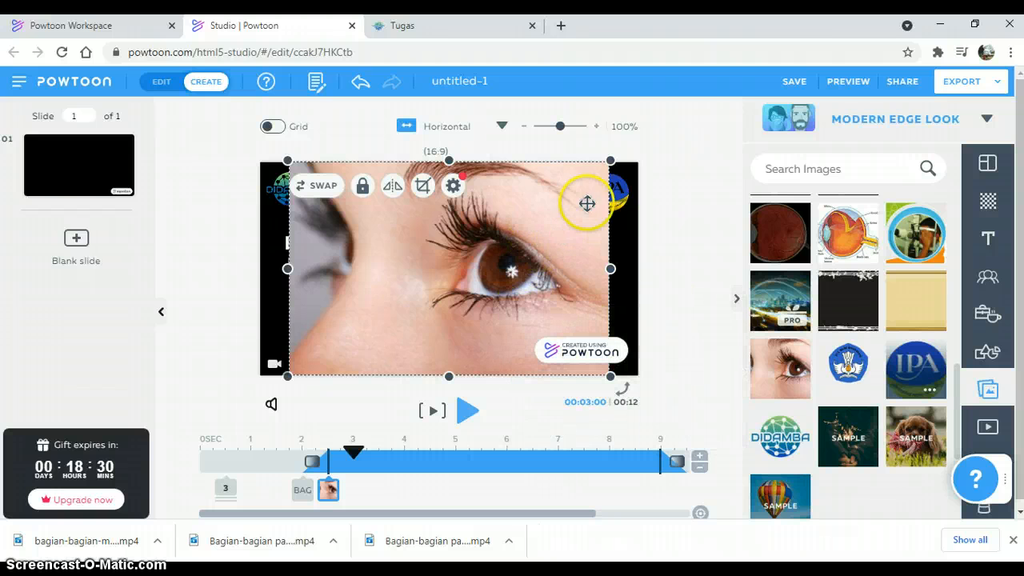
left_click_drag(607, 161, 572, 266)
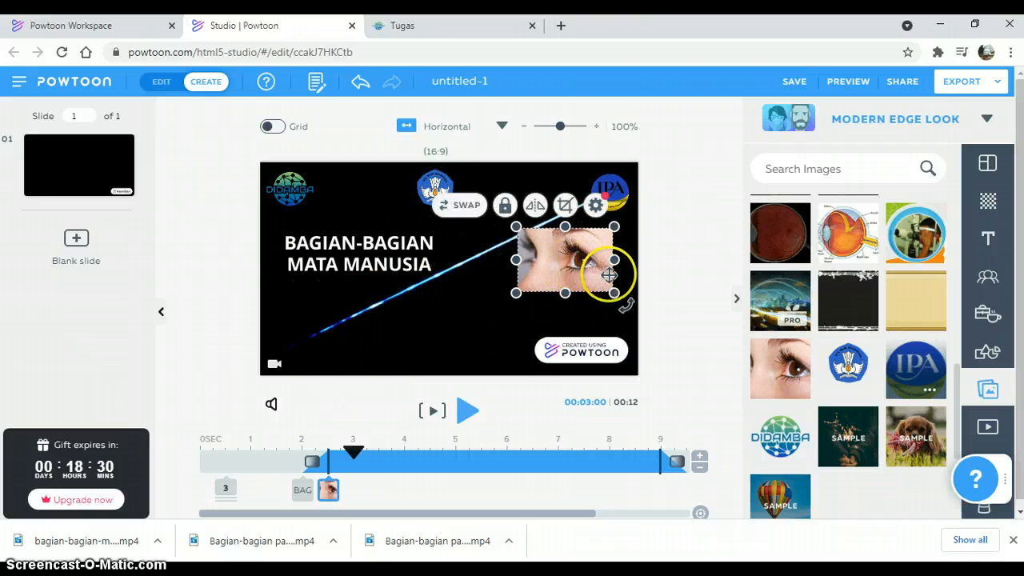
left_click_drag(614, 293, 611, 290)
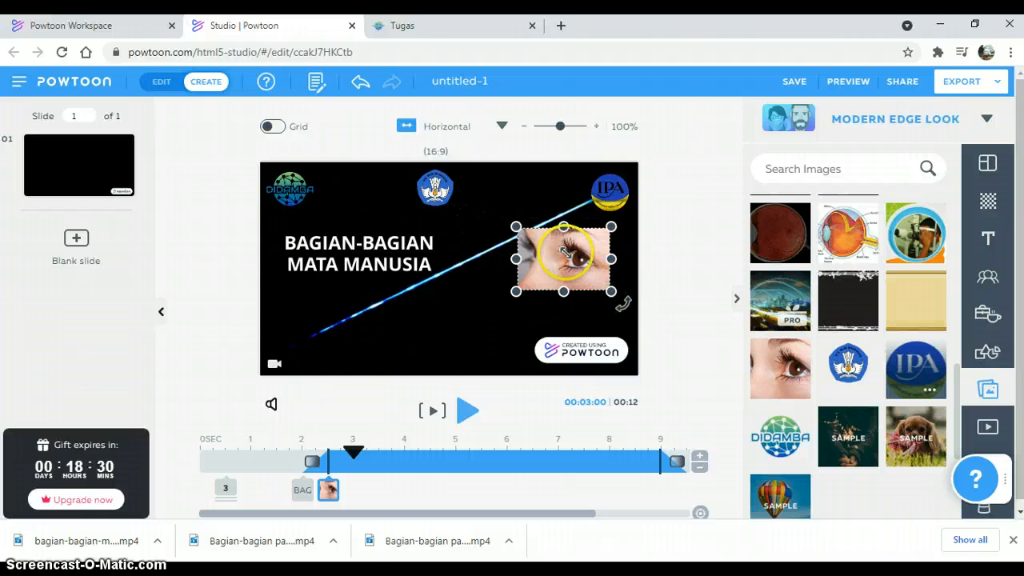
mouse_move(547, 249)
left_mouse_down()
mouse_move(569, 261)
mouse_move(558, 257)
left_mouse_up()
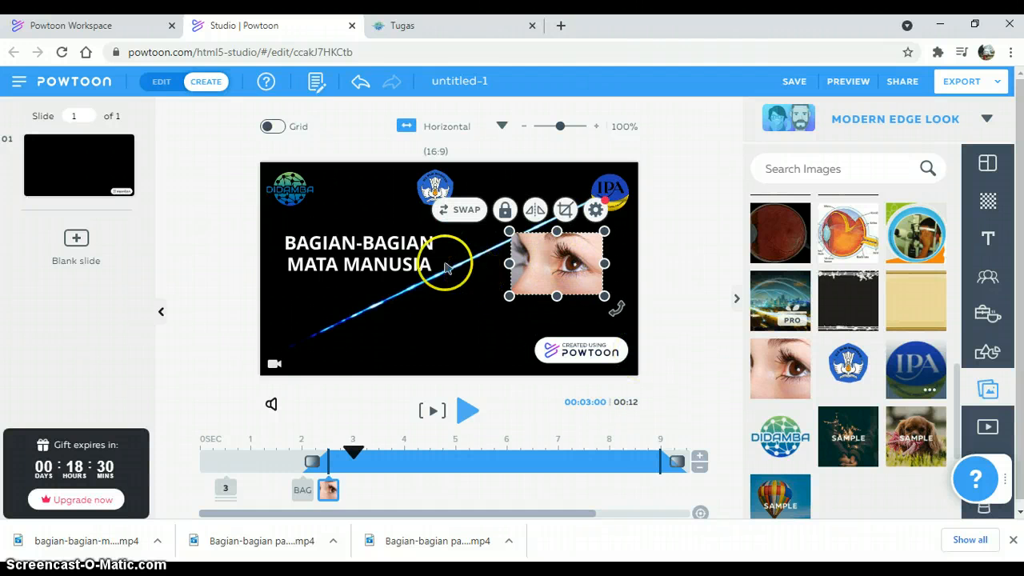
Step: Shift the title slightly down to line up with the eye photo and deselect it
left_click(403, 248)
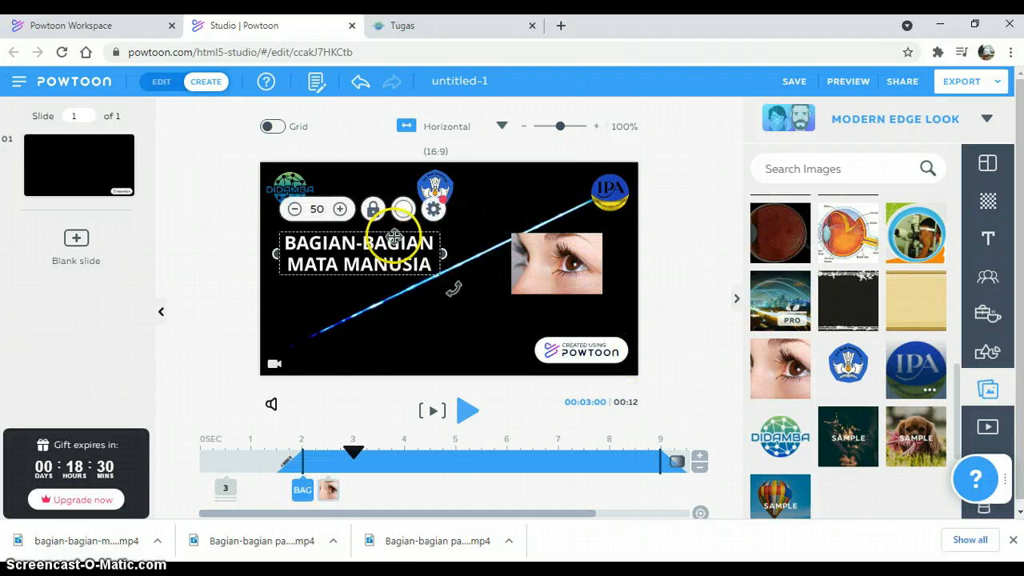
left_click_drag(395, 230, 397, 242)
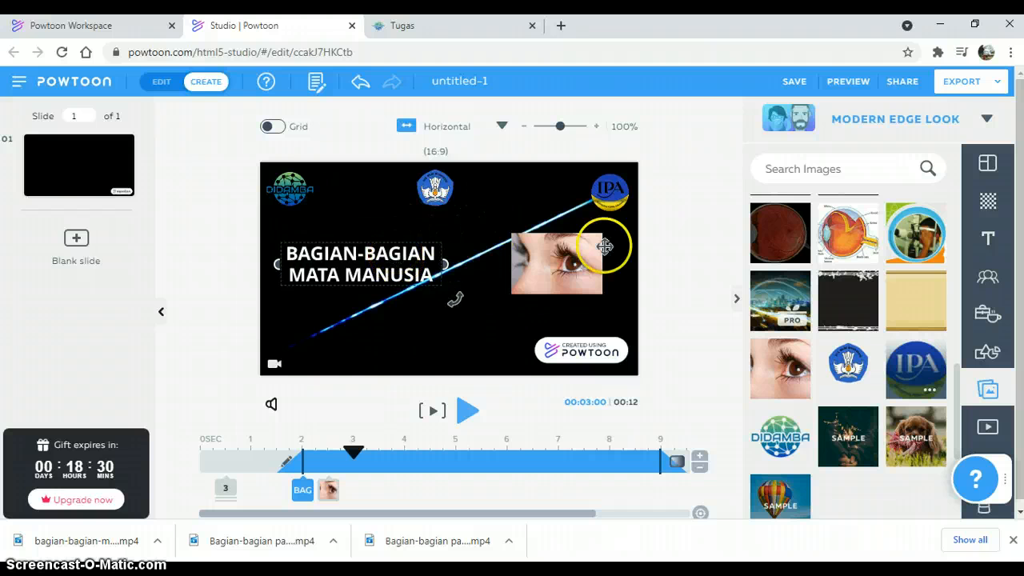
left_click(663, 265)
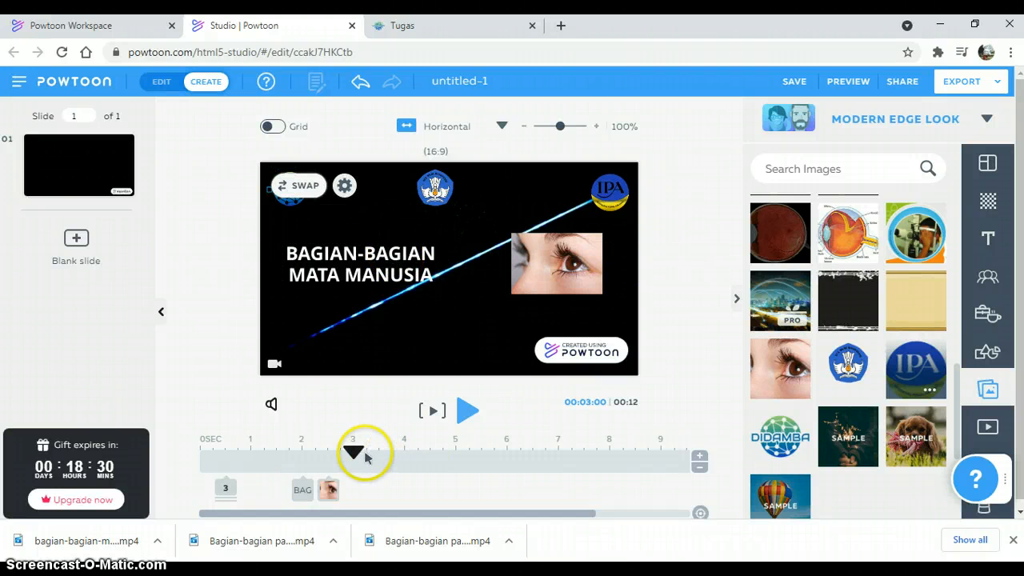
Step: Move the title's entrance to 6 seconds and the eye photo's entrance to 8 seconds on the timeline
left_click_drag(355, 458, 542, 464)
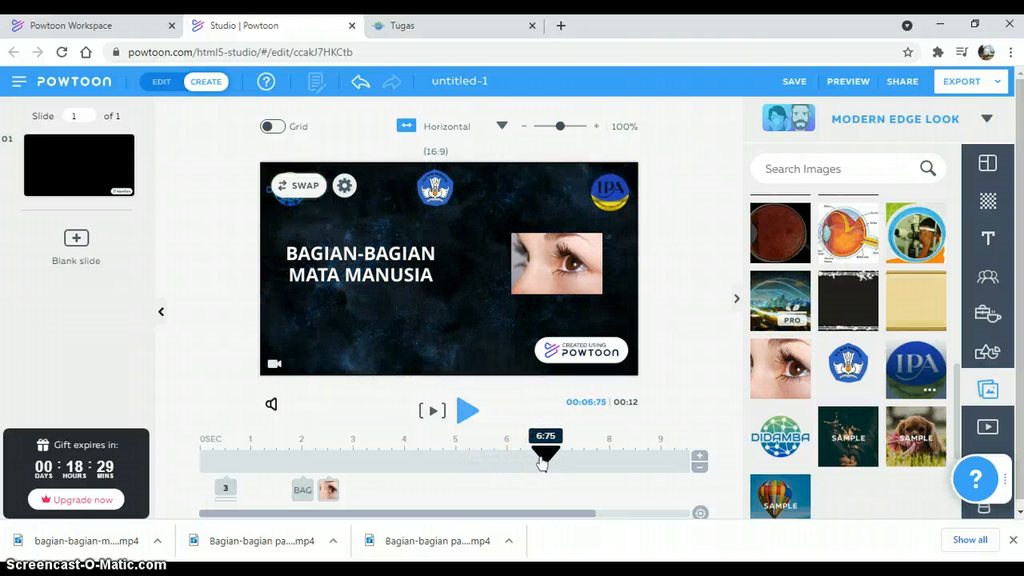
left_click(302, 491)
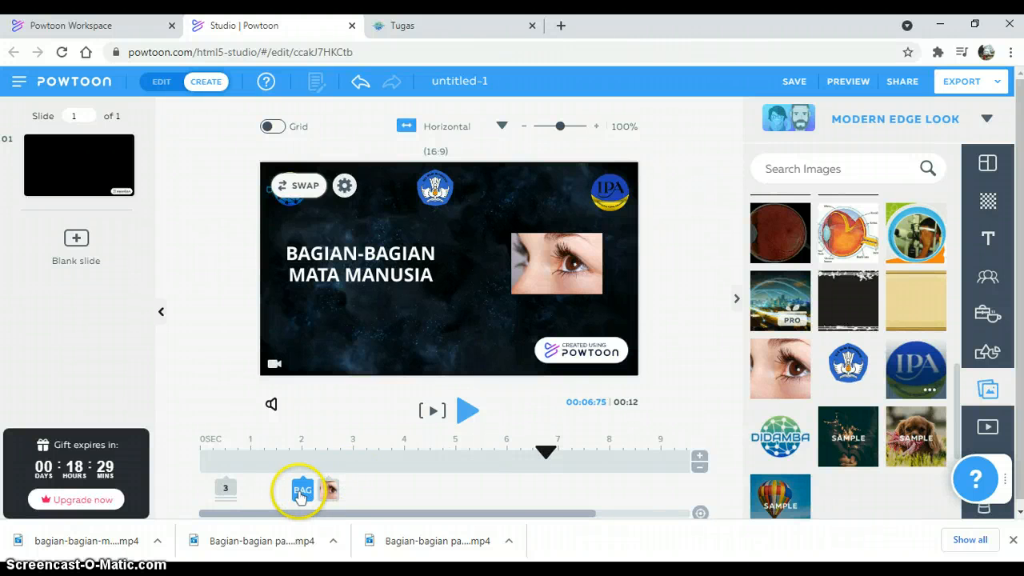
left_click_drag(301, 495, 515, 498)
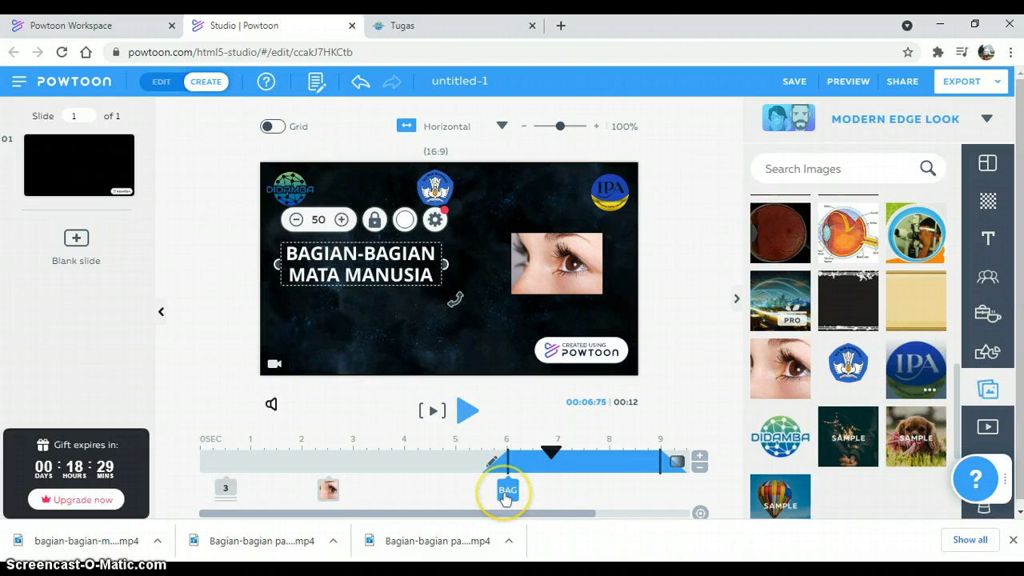
mouse_move(504, 497)
left_mouse_down()
mouse_move(455, 494)
mouse_move(516, 491)
mouse_move(507, 489)
left_mouse_up()
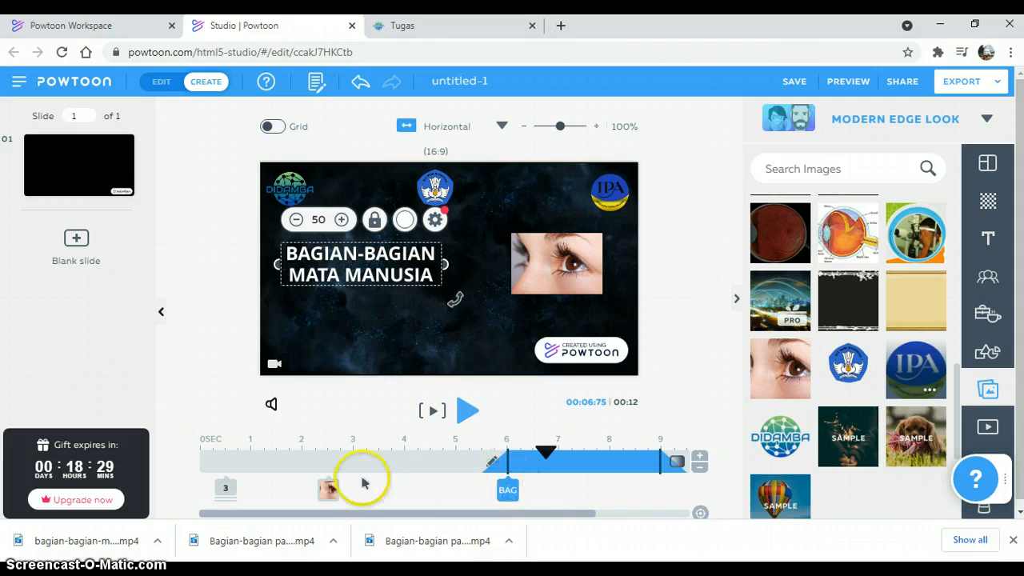
left_click(329, 490)
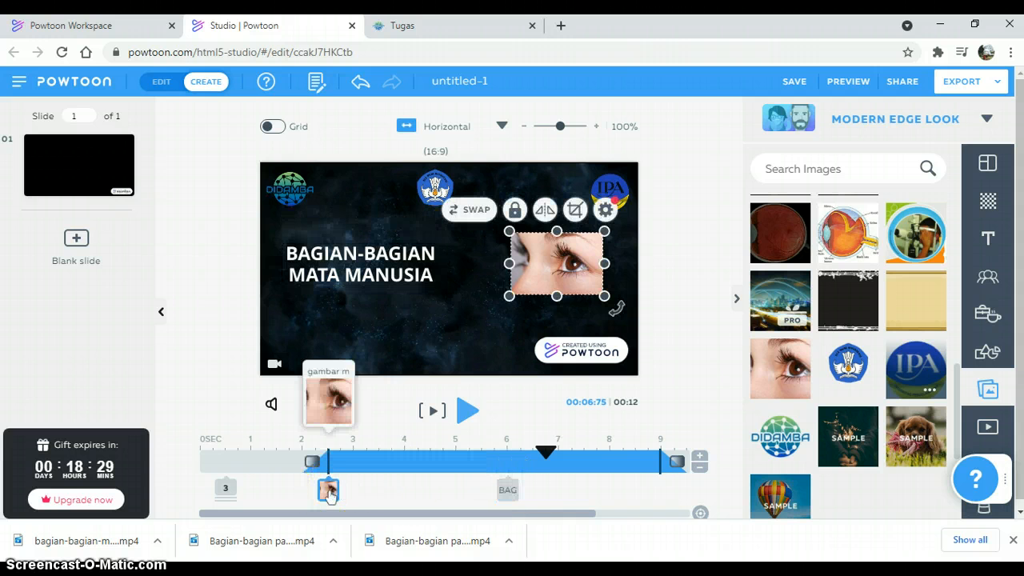
left_click_drag(329, 489, 610, 489)
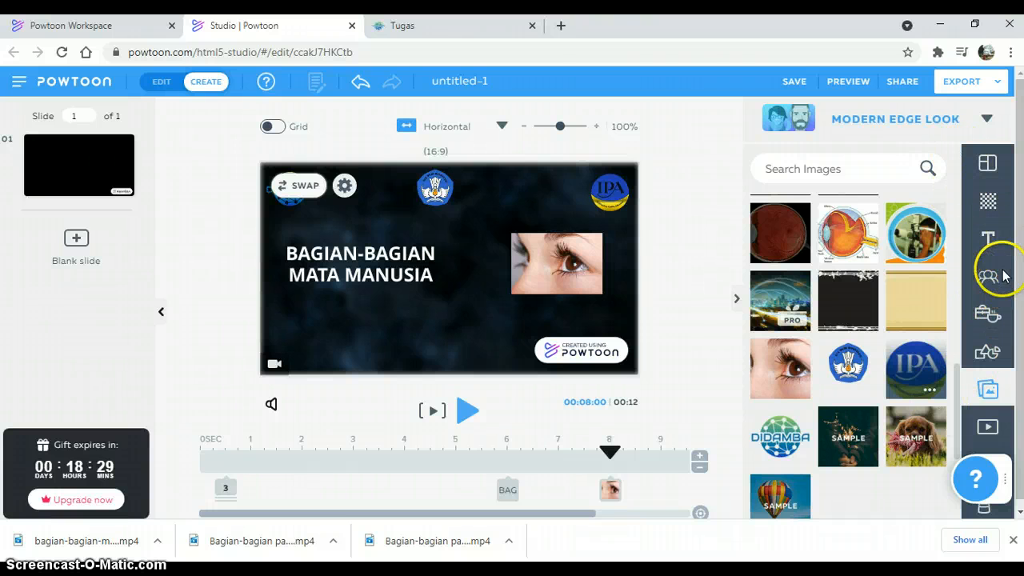
Step: Open the sound library for adding music, minimize the Help Center and move its button below the slide list
left_click(987, 163)
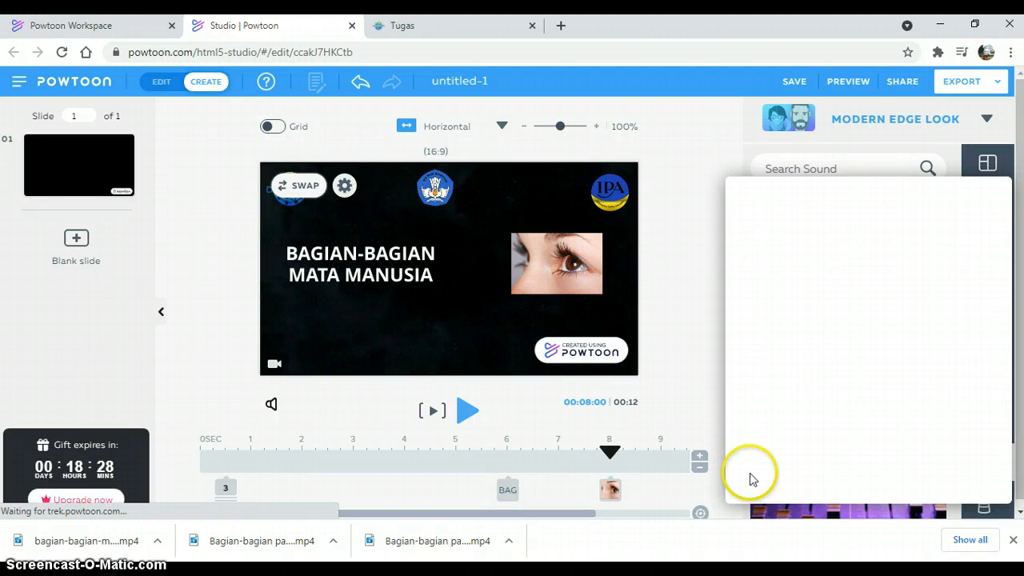
left_click(271, 406)
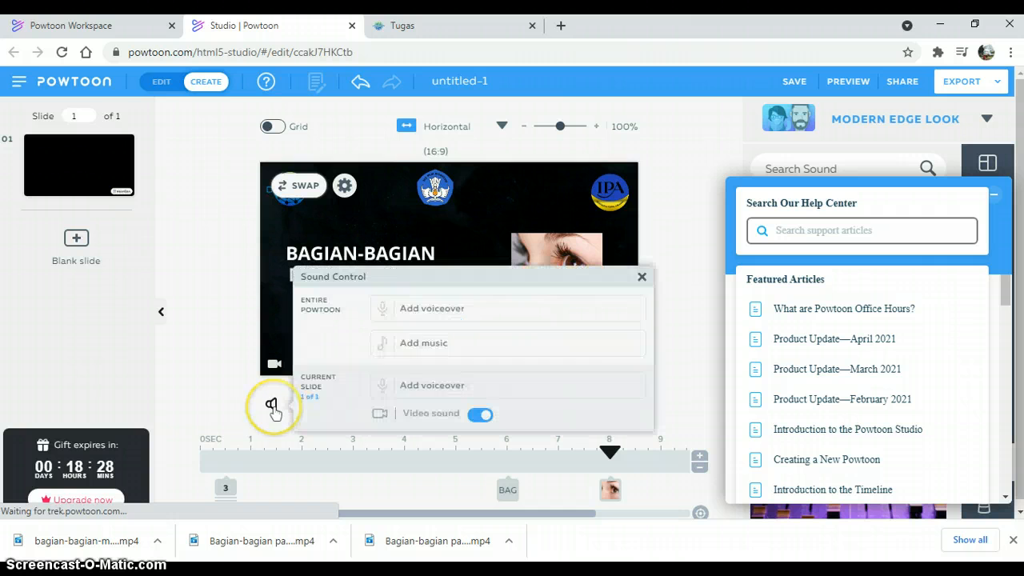
left_click(423, 343)
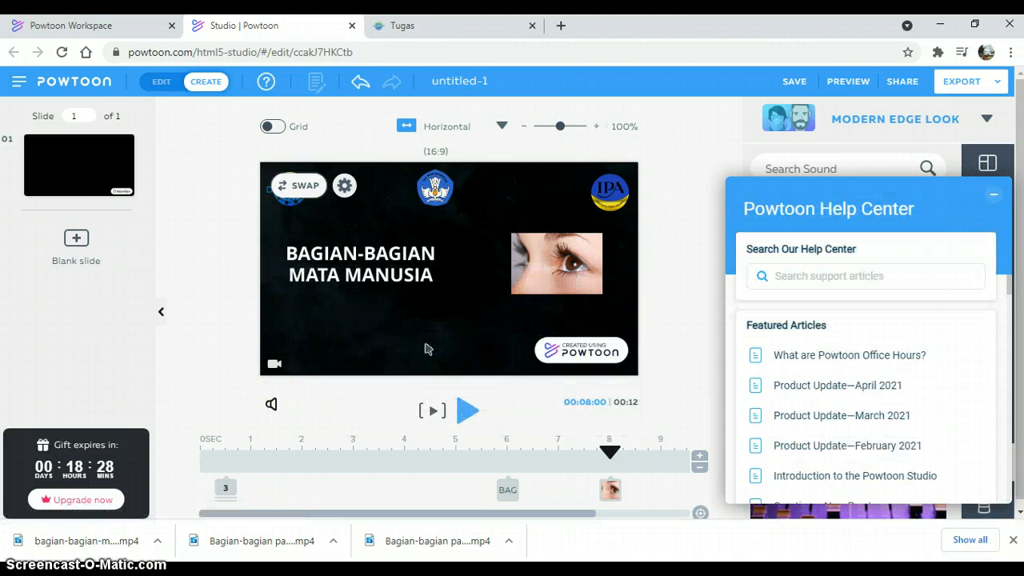
left_click(995, 200)
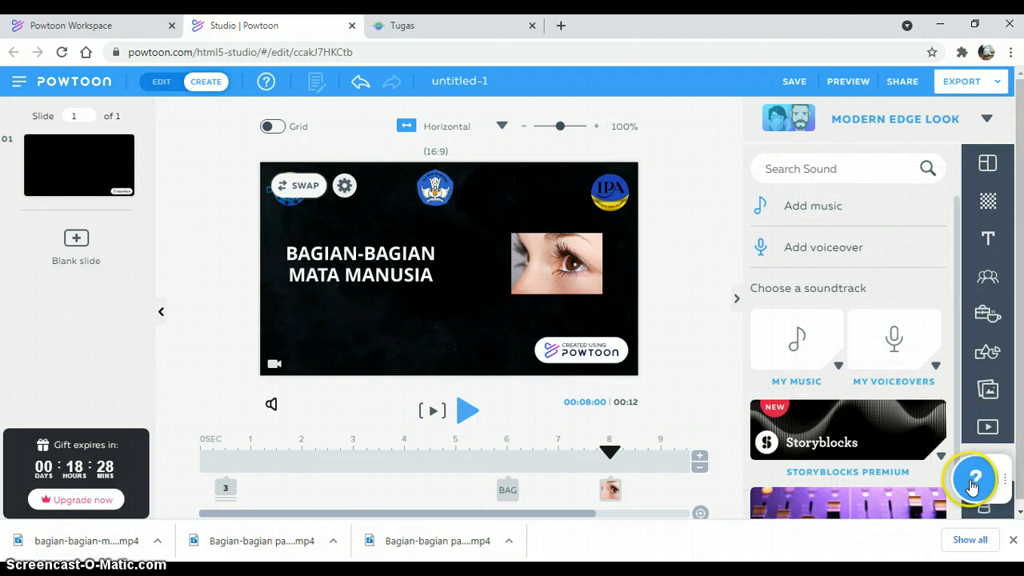
left_click_drag(972, 484, 28, 392)
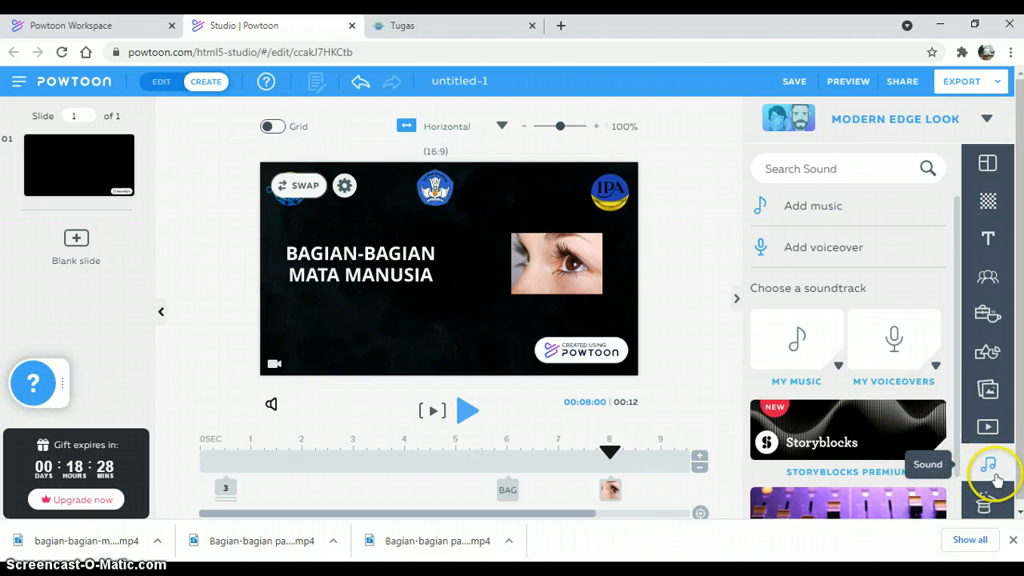
Step: Use "Ikson - Alive.mp3" from My Music as the soundtrack for the entire Powtoon and close the sound controls
left_click(795, 343)
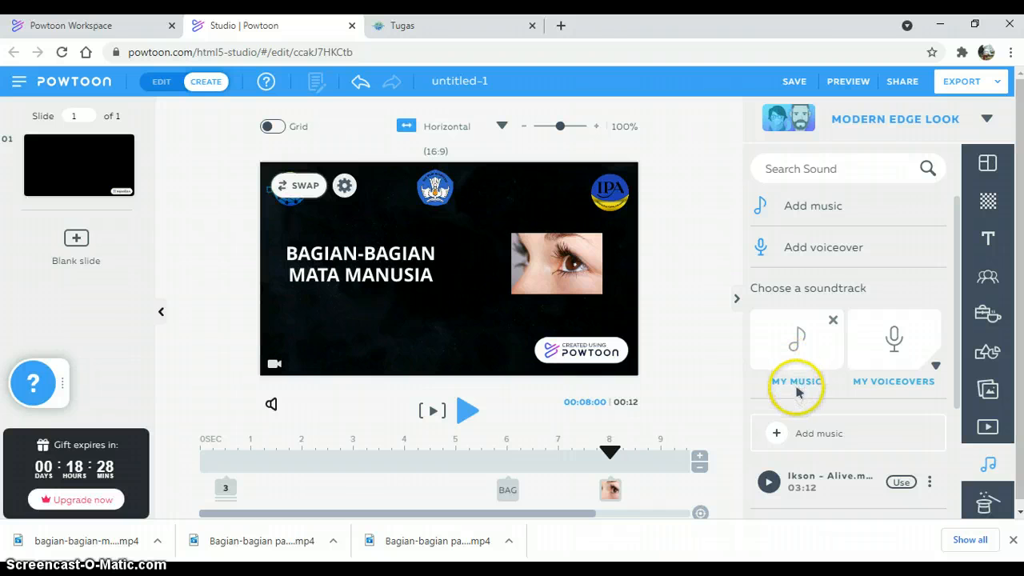
left_click(796, 384)
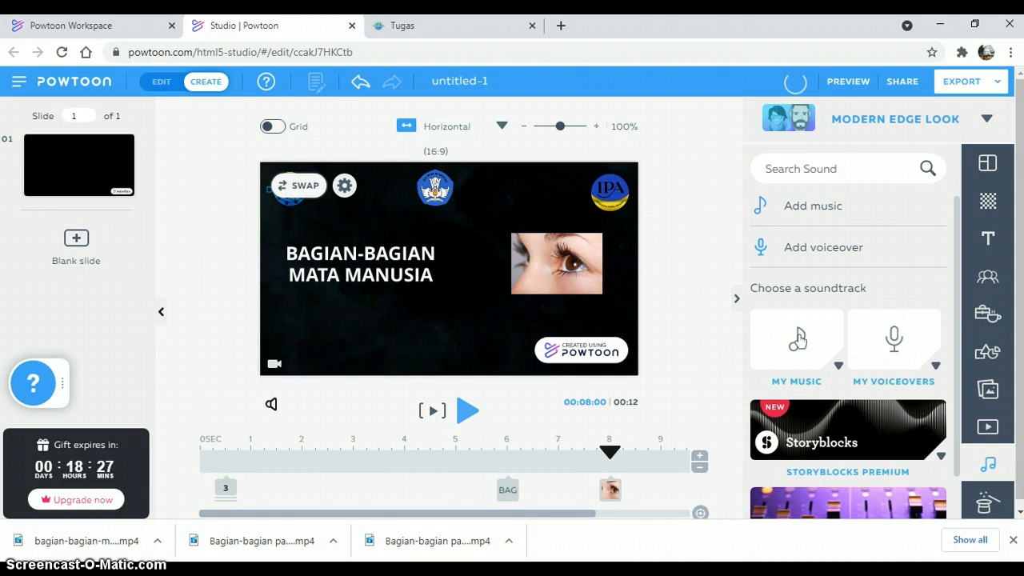
left_click(798, 340)
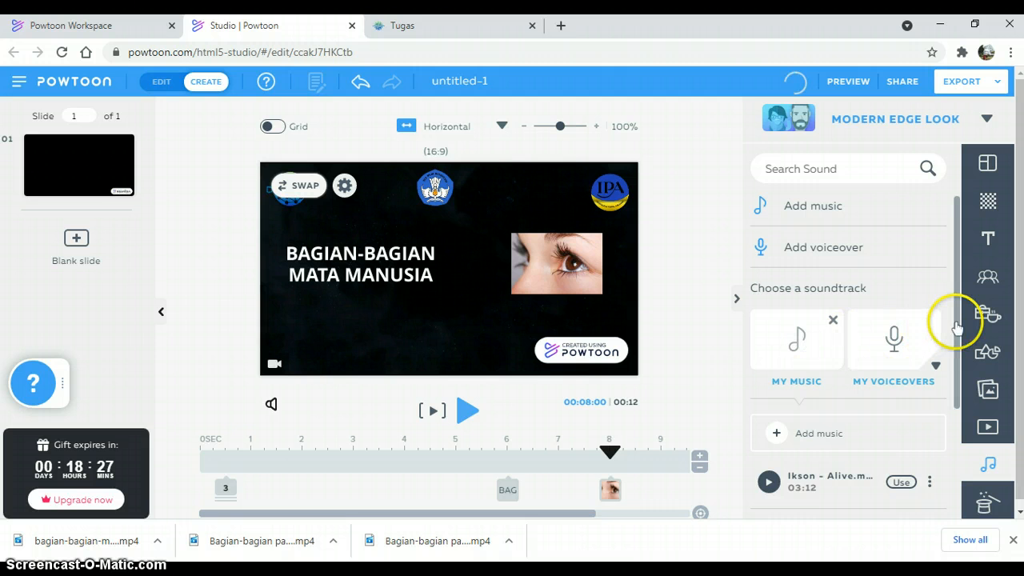
scroll(951, 326, "down", 1)
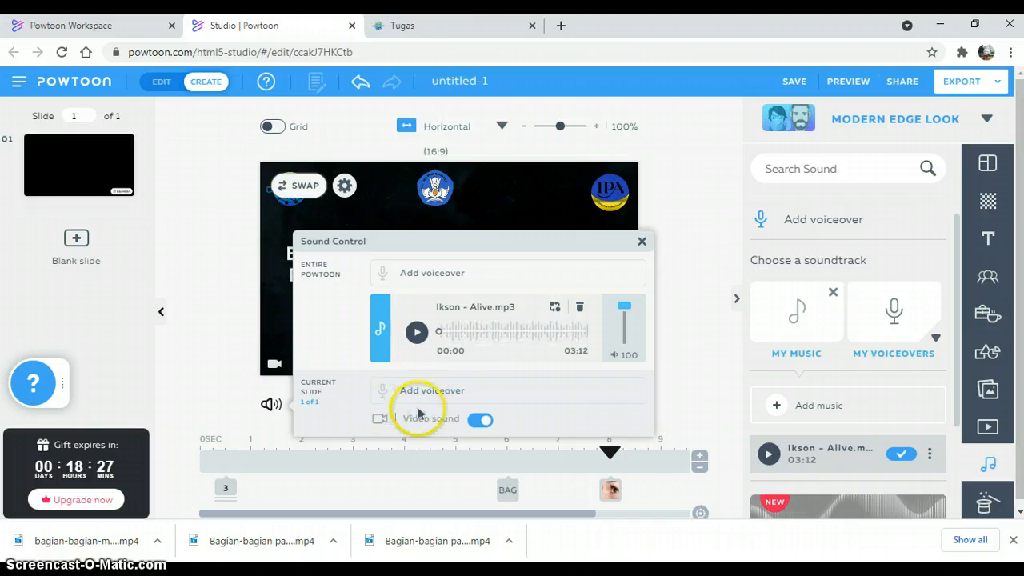
left_click(640, 242)
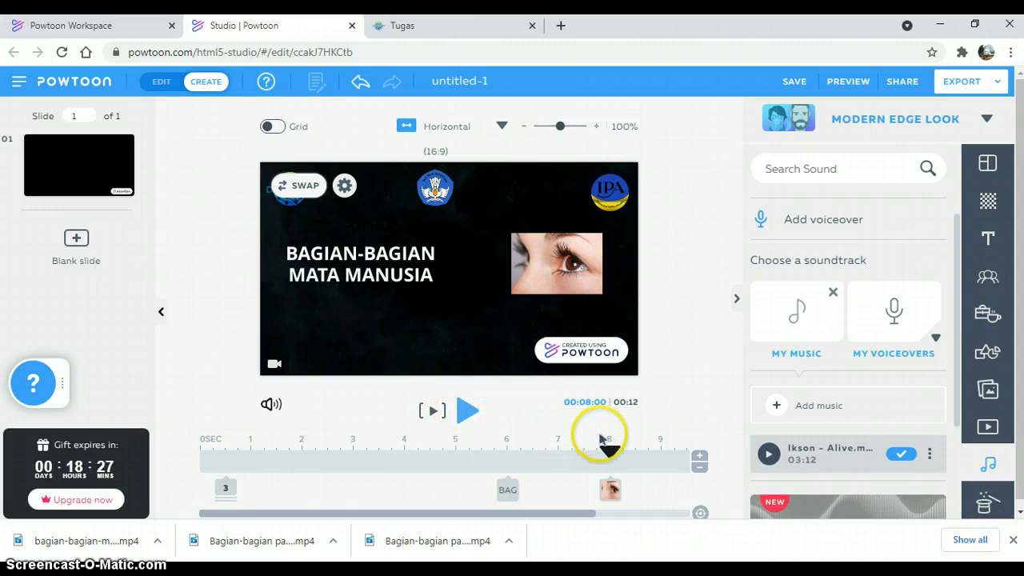
Step: Preview the current slide and cut 3 seconds from it to set its duration to 9 seconds
left_click(430, 412)
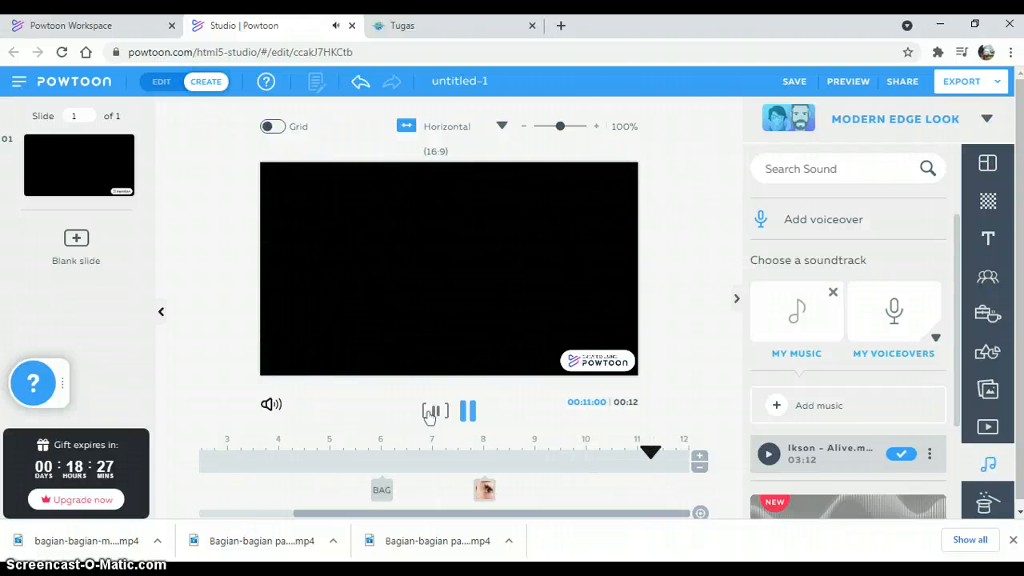
left_click(432, 411)
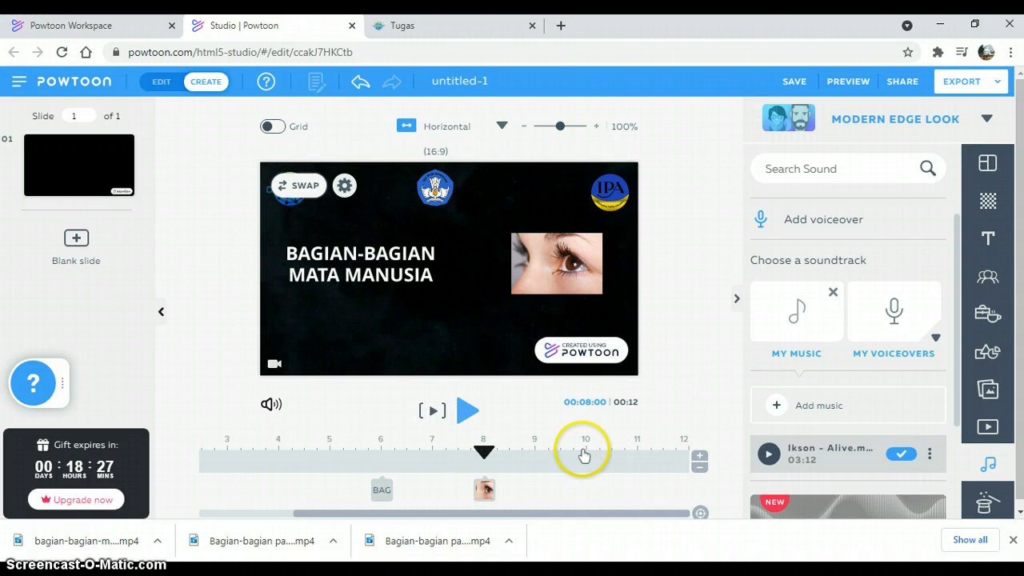
left_click(700, 468)
left_click(700, 468)
left_click(699, 467)
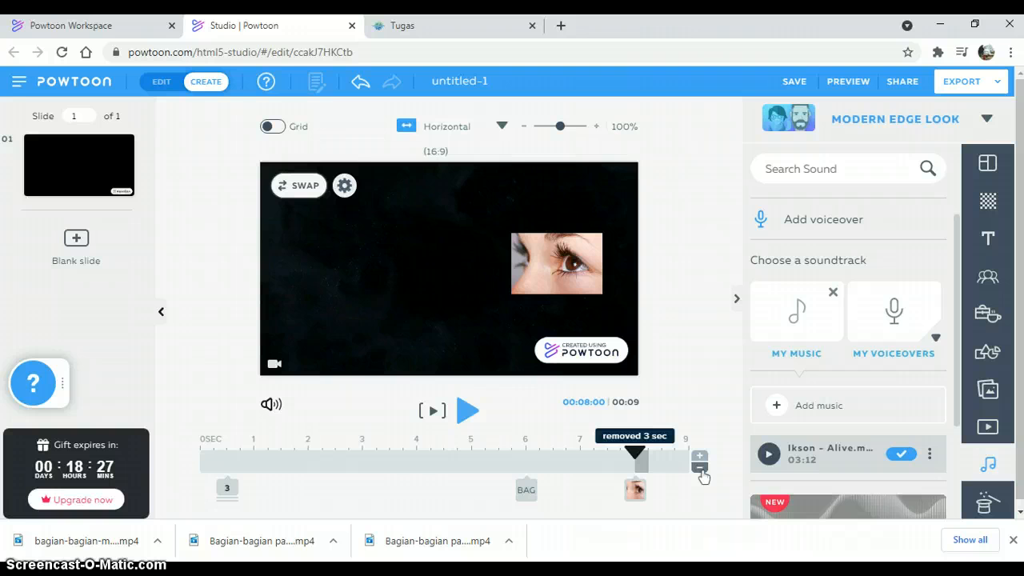
Step: Adjust the slide's duration on the timeline to 10 seconds
left_click(701, 471)
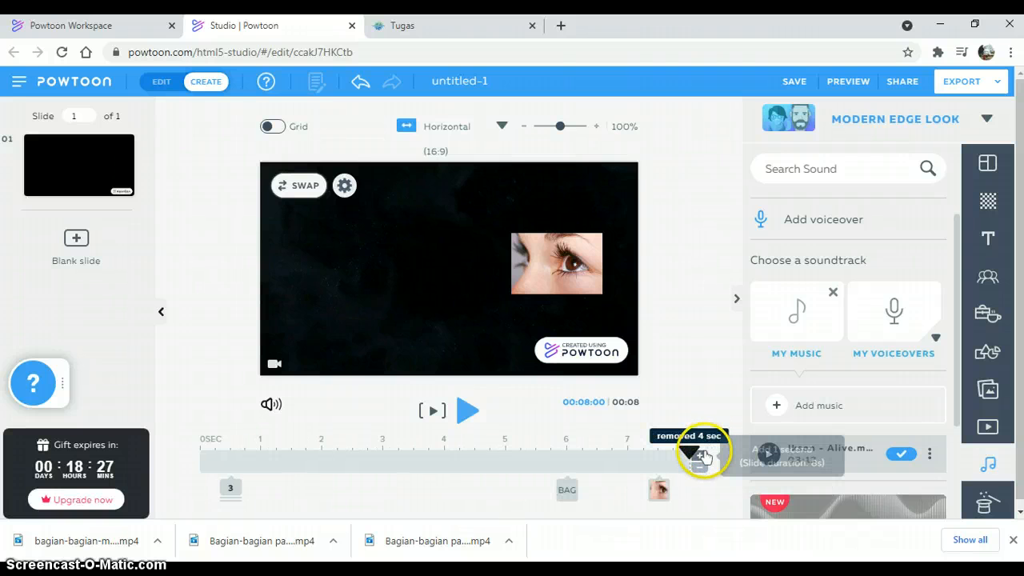
left_click(700, 455)
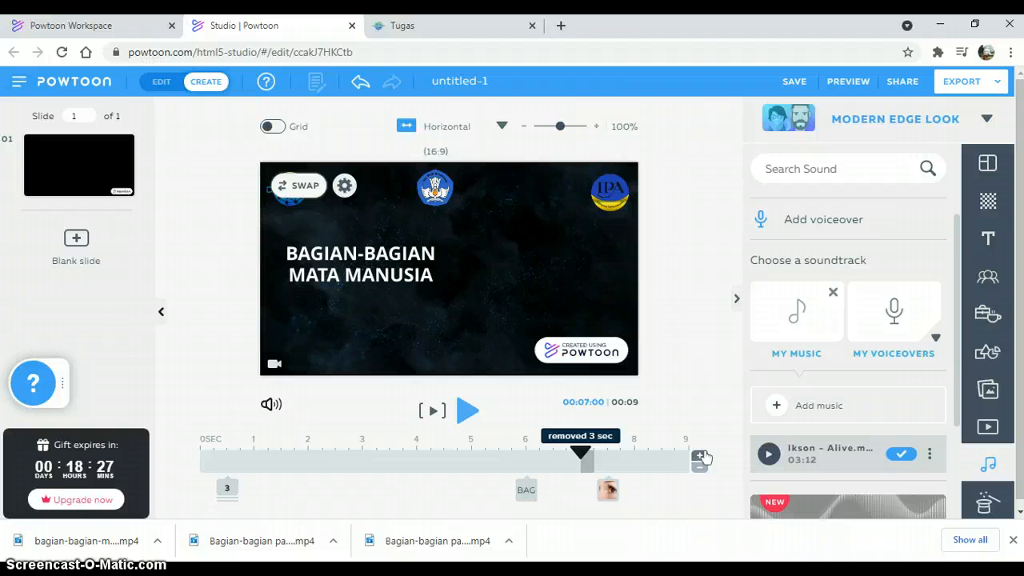
left_click(701, 456)
left_click(704, 418)
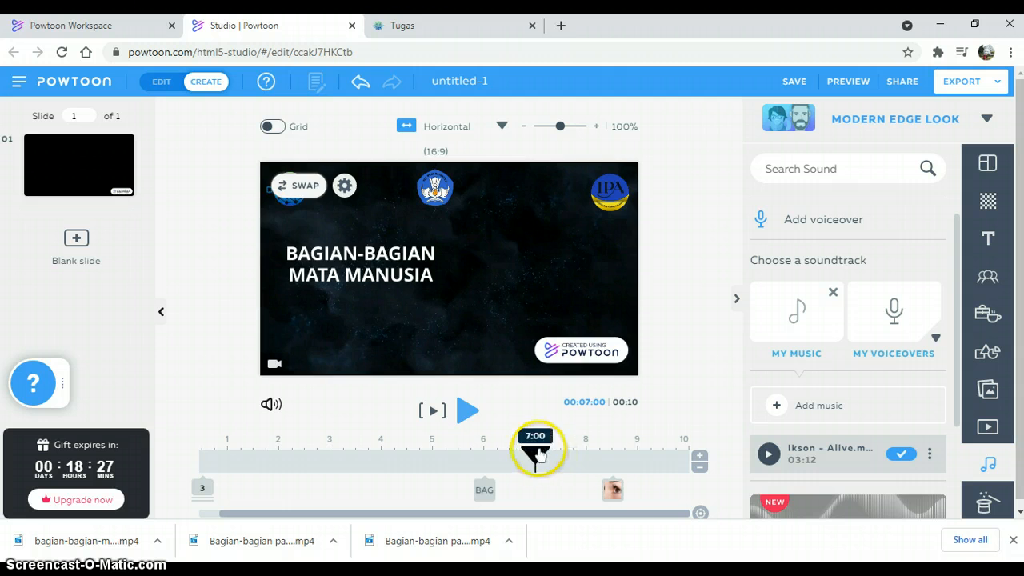
Step: Add a subtitle at 8.75 seconds reading "Oleh :" plus the author's full name and place it in the slide's lower-left area
left_click_drag(536, 453, 615, 453)
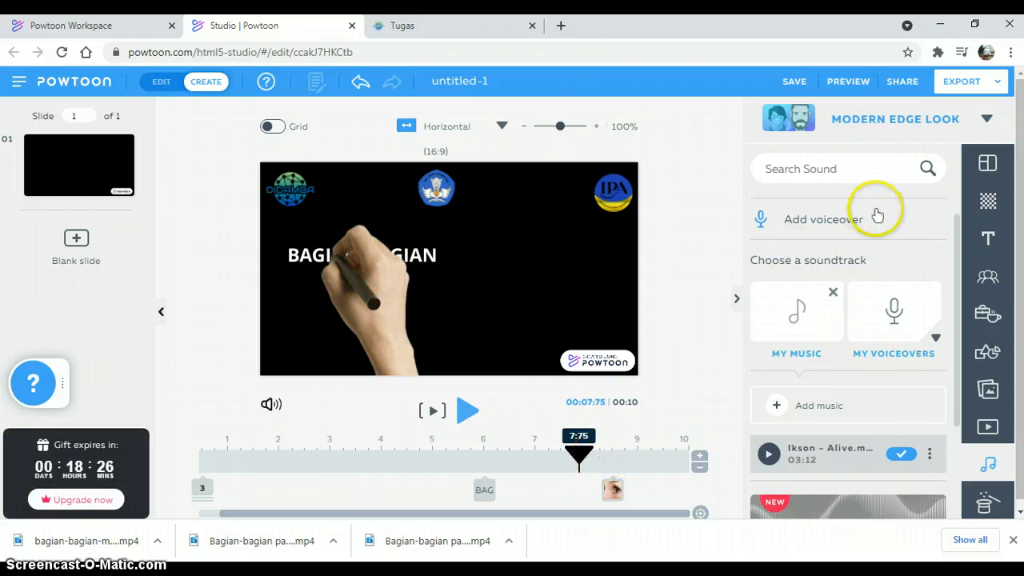
left_click(988, 238)
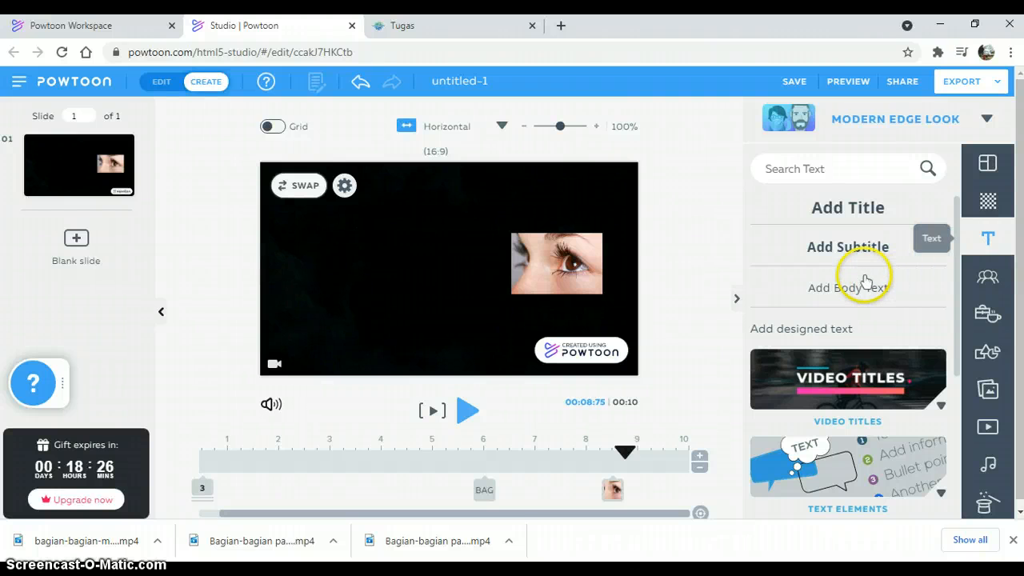
left_click(849, 249)
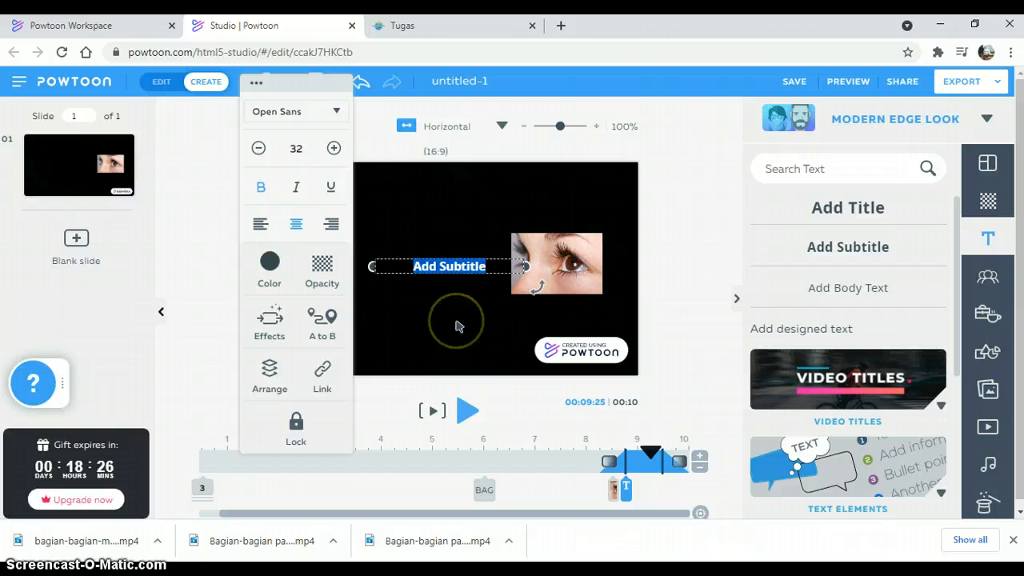
key("BackSpace")
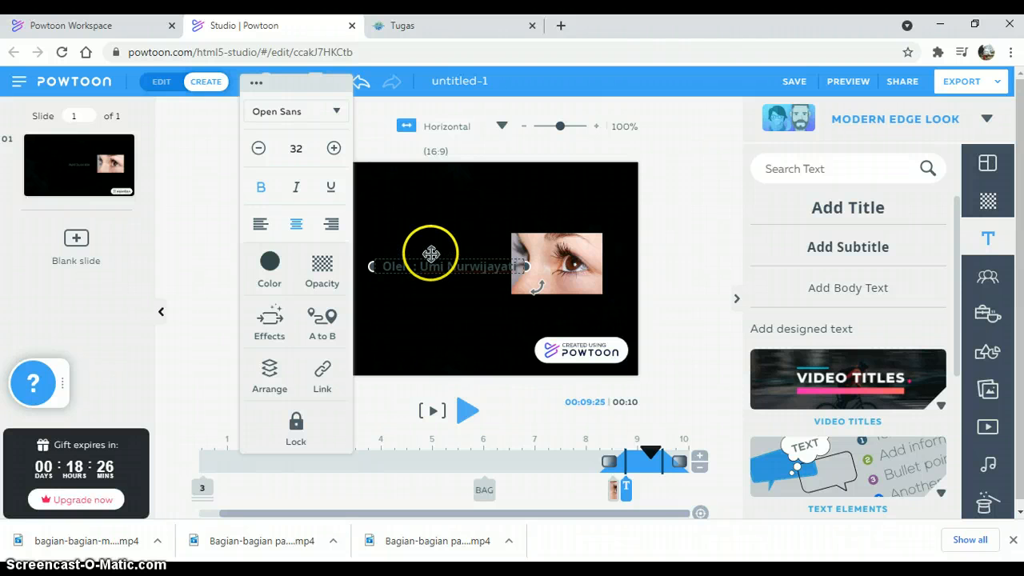
left_click_drag(431, 253, 349, 331)
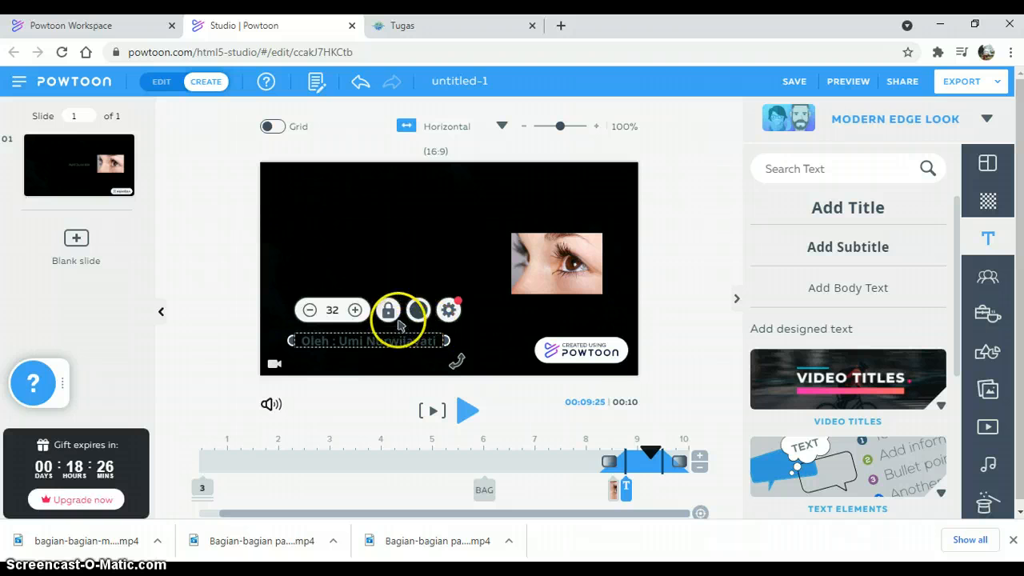
Step: Set the author subtitle's text color to white
left_click(417, 310)
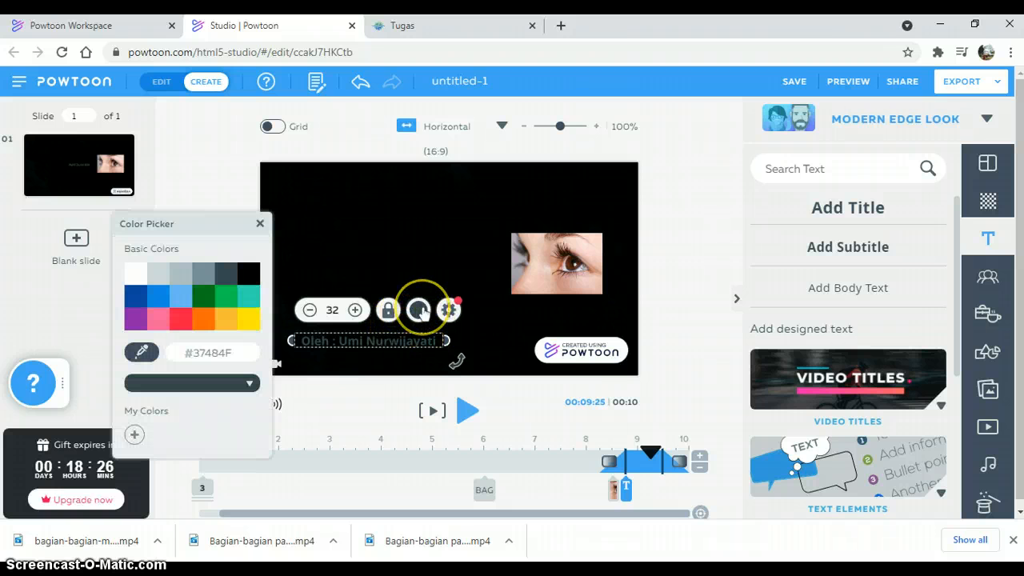
left_click(248, 321)
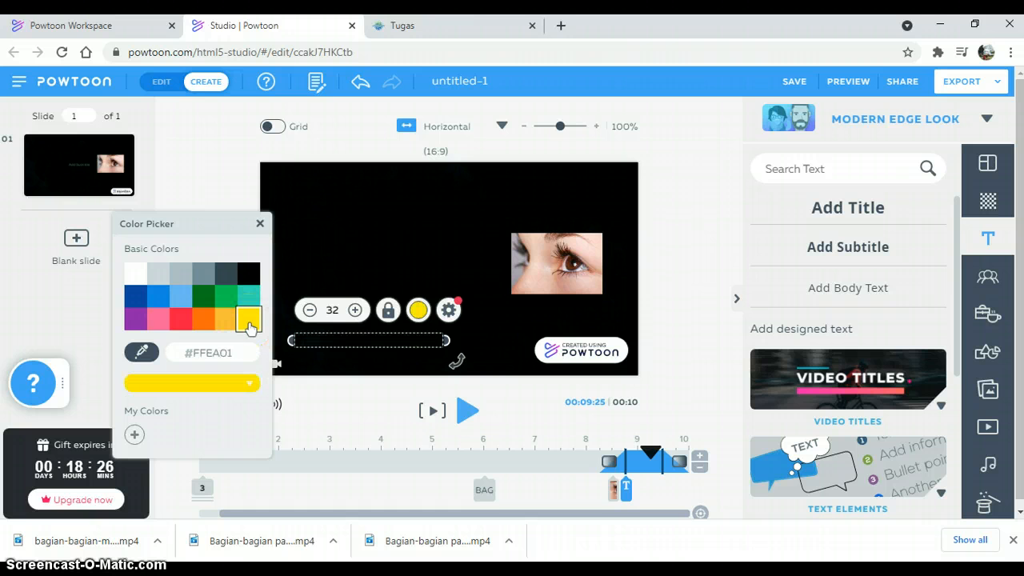
left_click(136, 271)
left_click(469, 342)
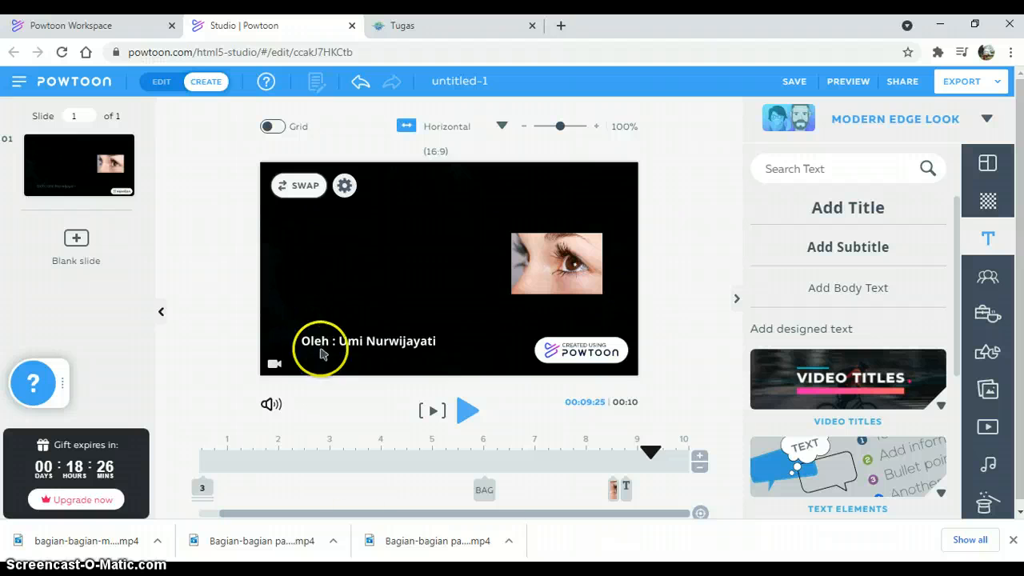
Step: Change the "BAGIAN-BAGIAN MATA MANUSIA" title's text color to yellow (#FFEA01)
left_click_drag(413, 512, 503, 521)
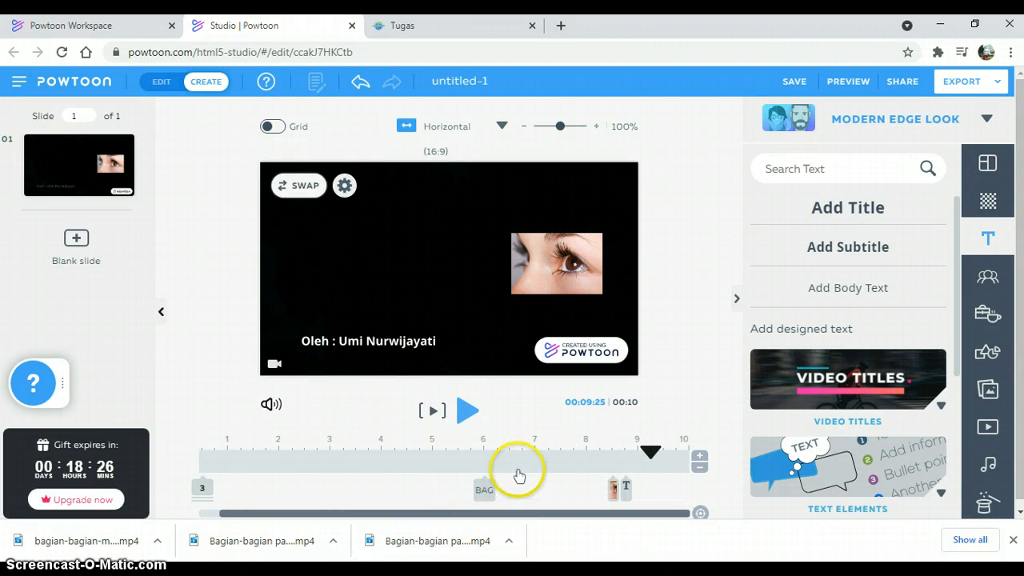
left_click(491, 493)
left_click(492, 489)
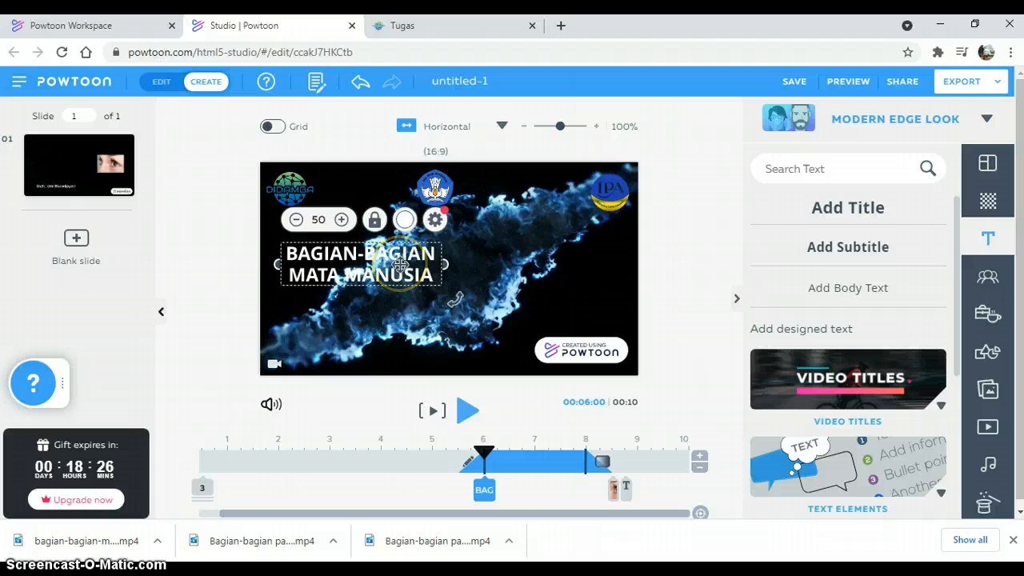
left_click(406, 220)
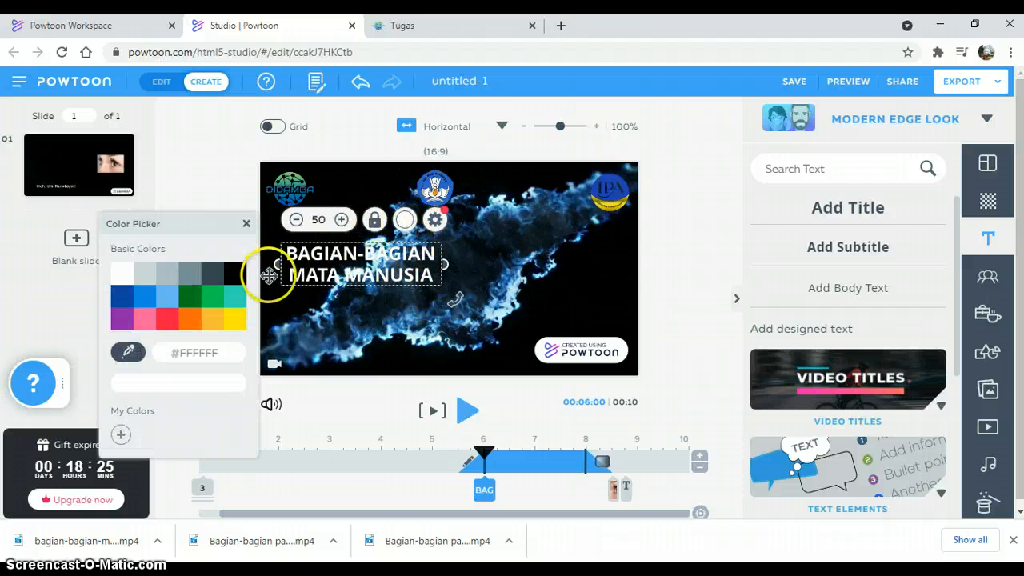
left_click(236, 320)
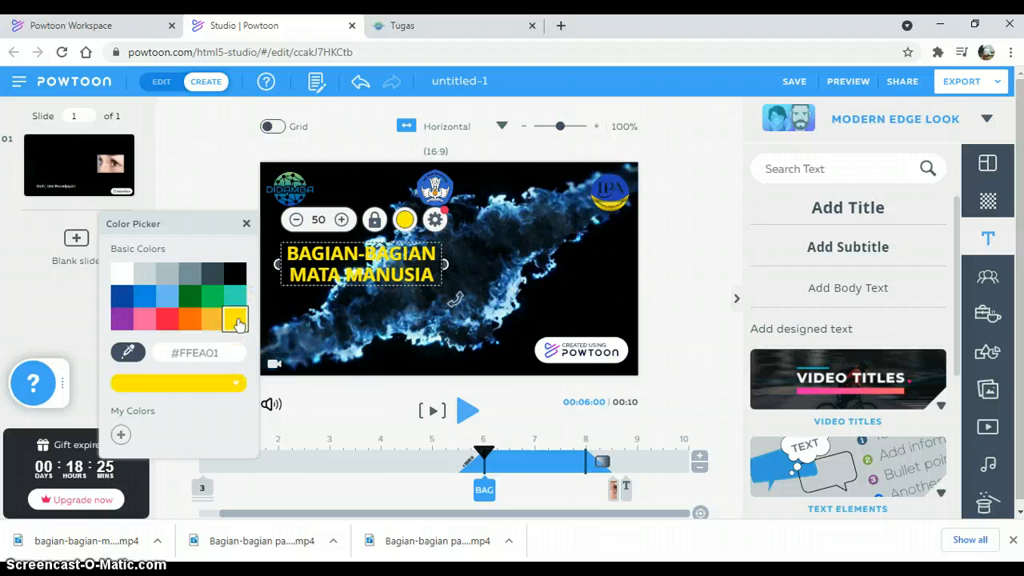
left_click(668, 280)
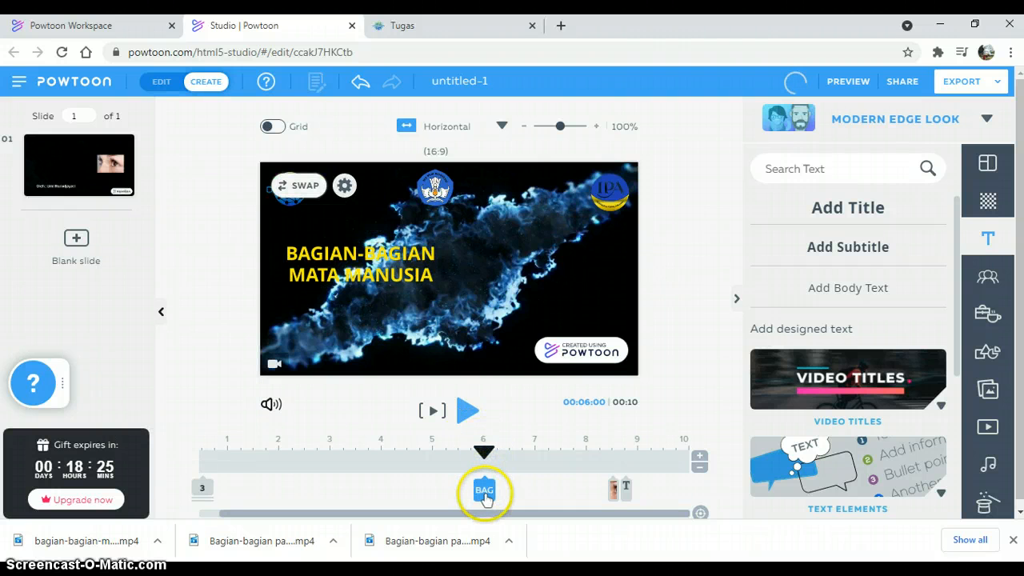
Step: Move the title's entrance to 7 seconds and extend its display to the end of the slide
left_click_drag(485, 498, 535, 487)
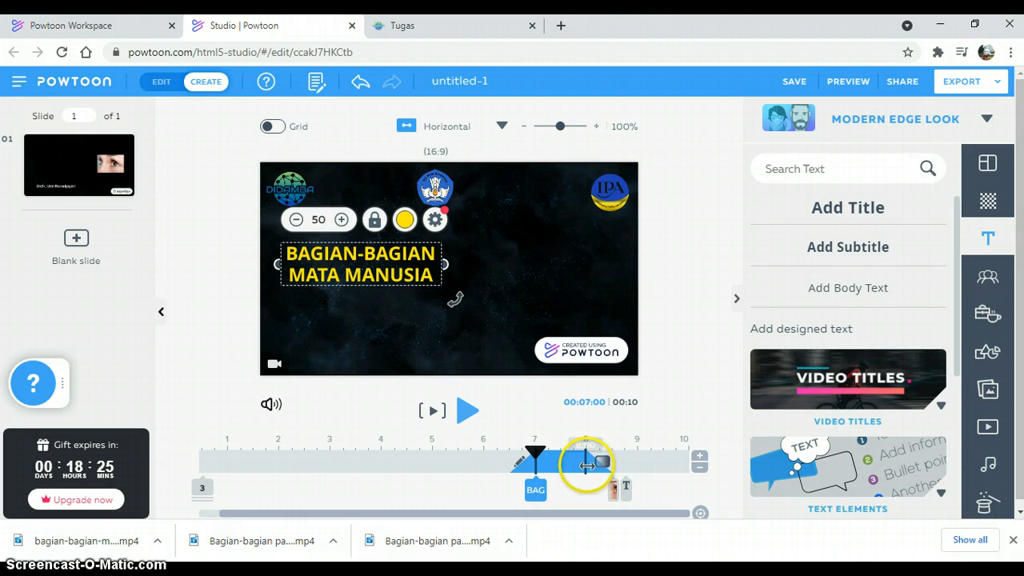
left_click_drag(586, 464, 686, 462)
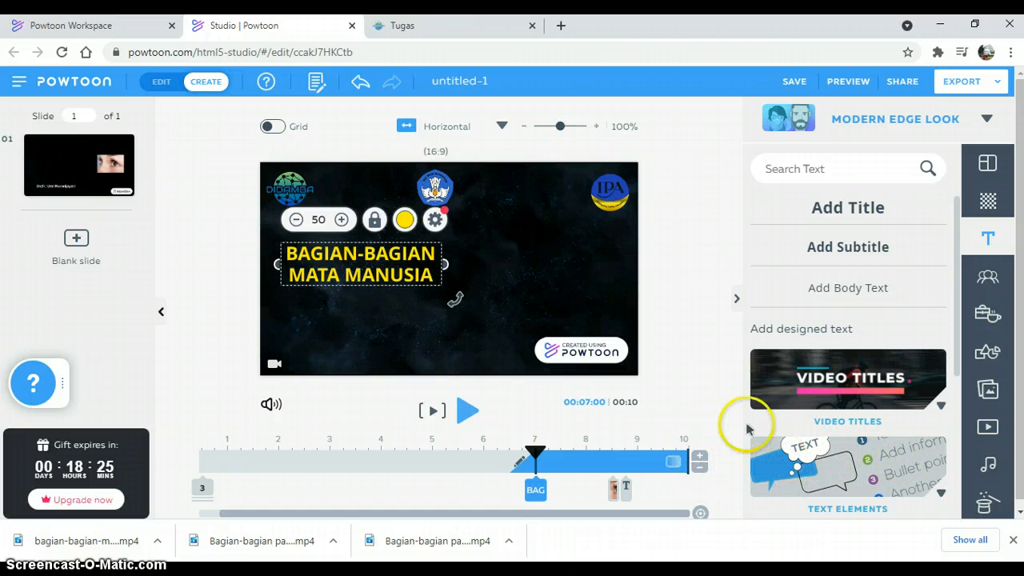
left_click(710, 414)
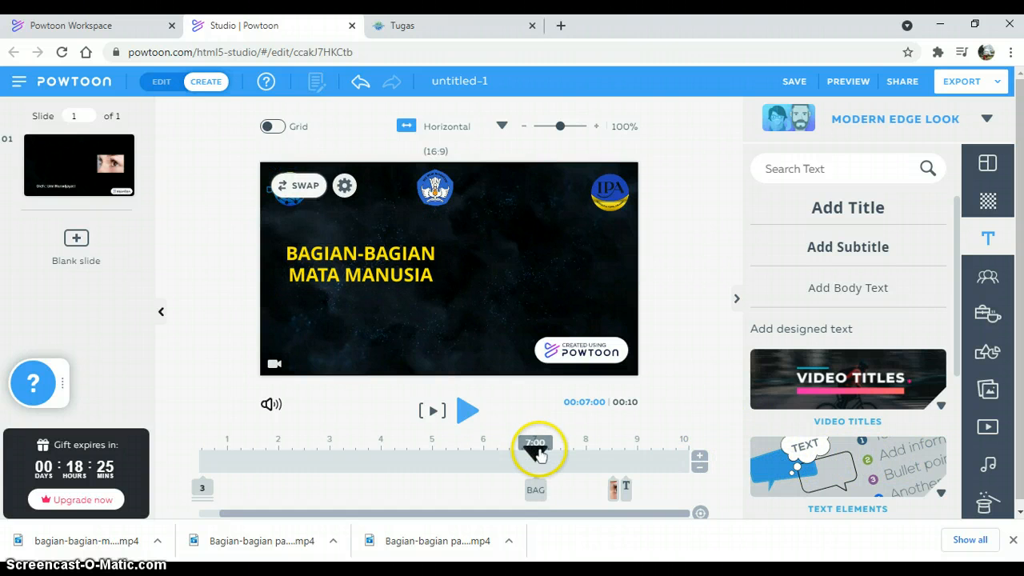
Step: Preview the opening slide from 5.5 seconds to check the title, eye photo and subtitle animations
left_click_drag(539, 453, 458, 456)
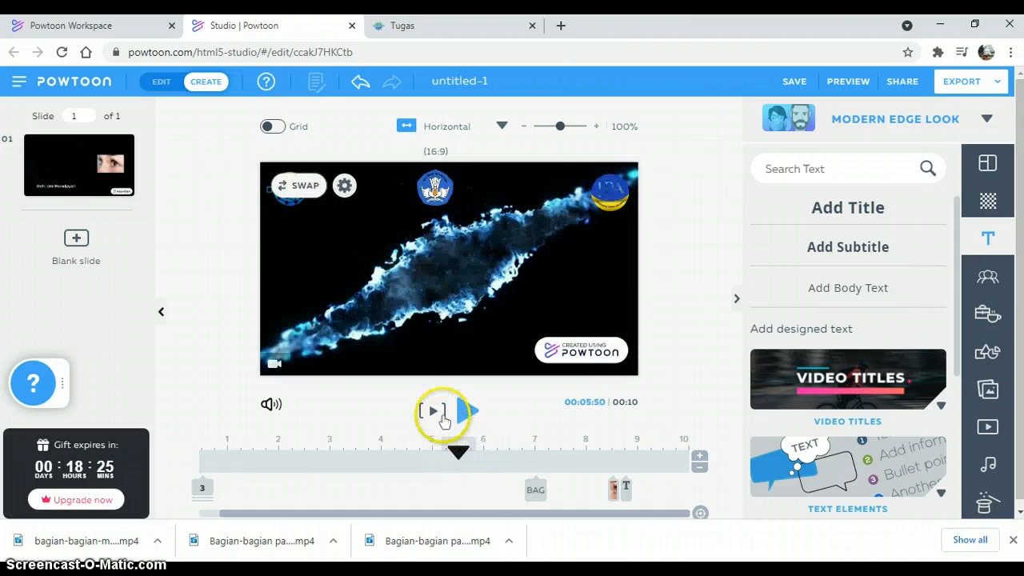
left_click(467, 410)
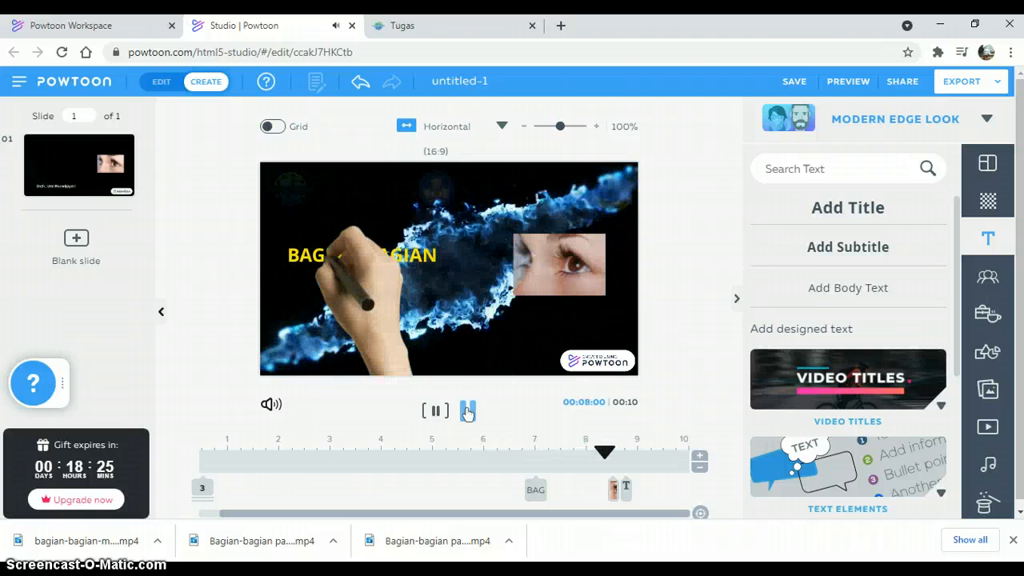
left_click(467, 410)
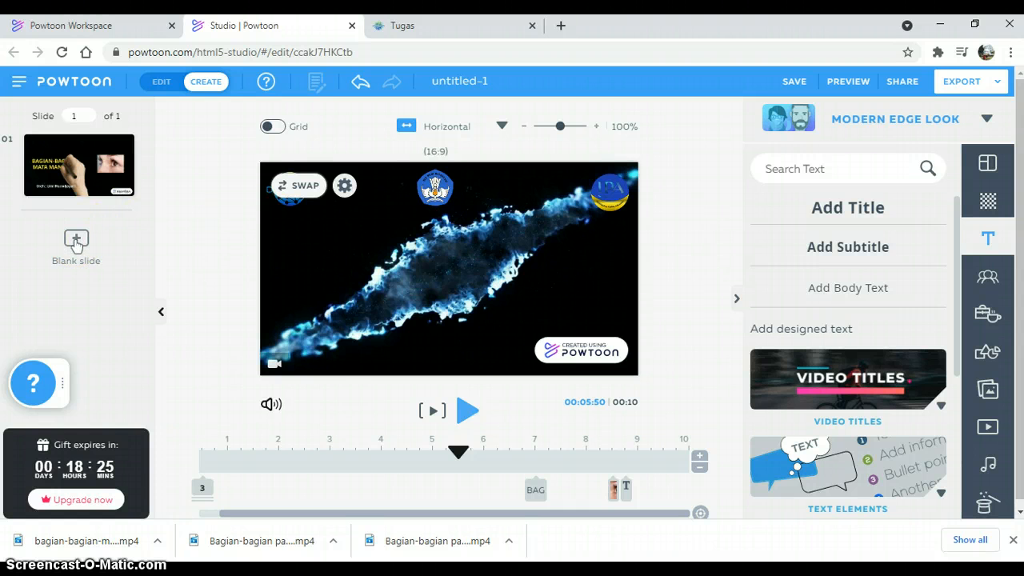
Step: Add a blank second slide, view the YouTube upload options for exporting and return to the editor
left_click(77, 242)
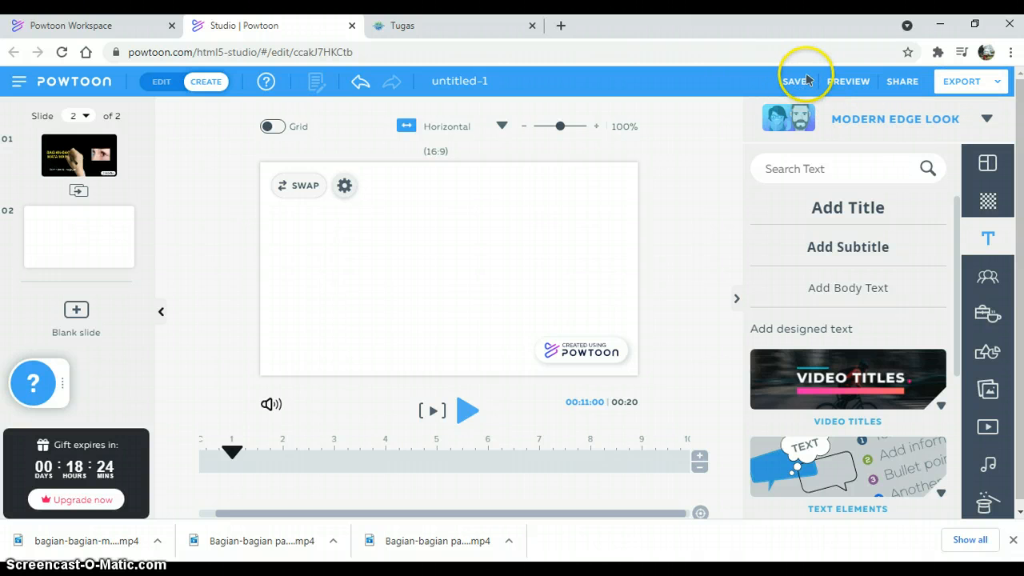
left_click(990, 87)
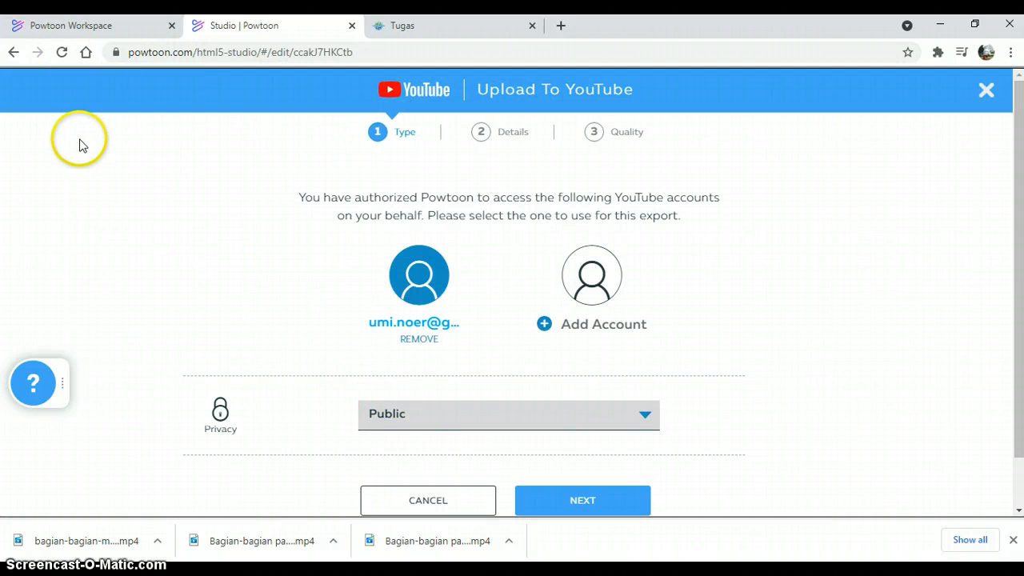
left_click(12, 52)
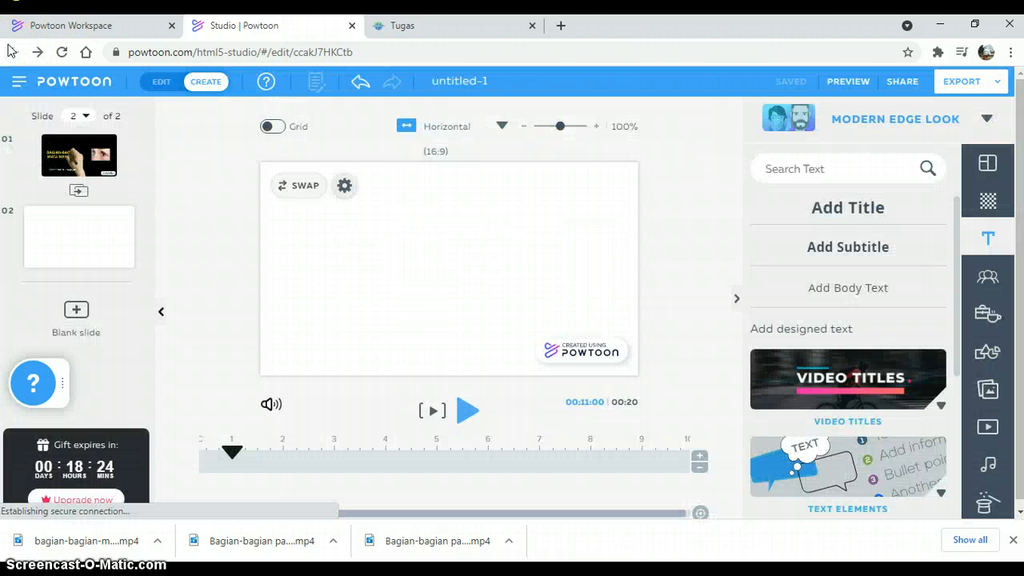
Step: Add a blank third slide after the second one
mouse_move(110, 236)
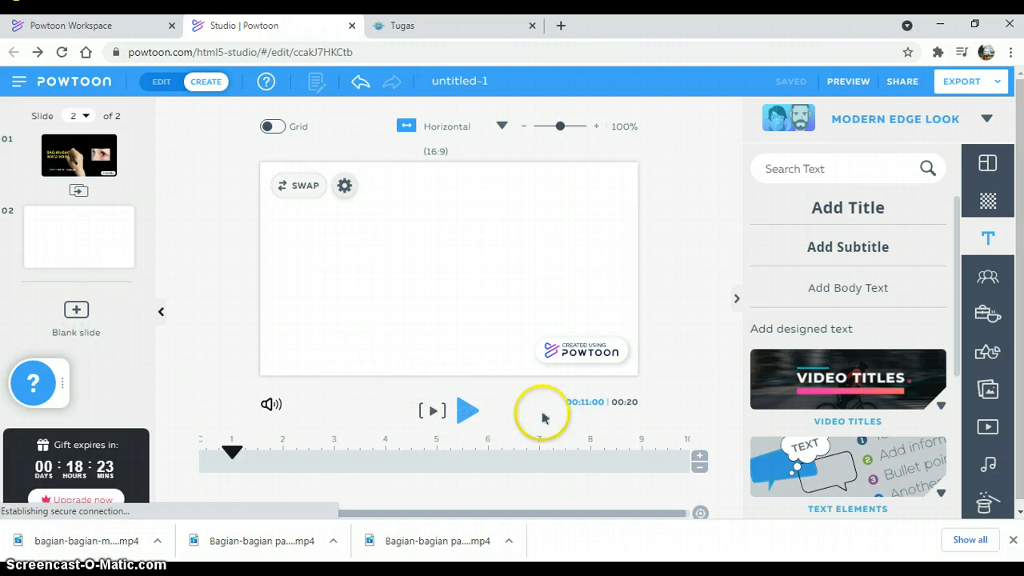
left_click(77, 312)
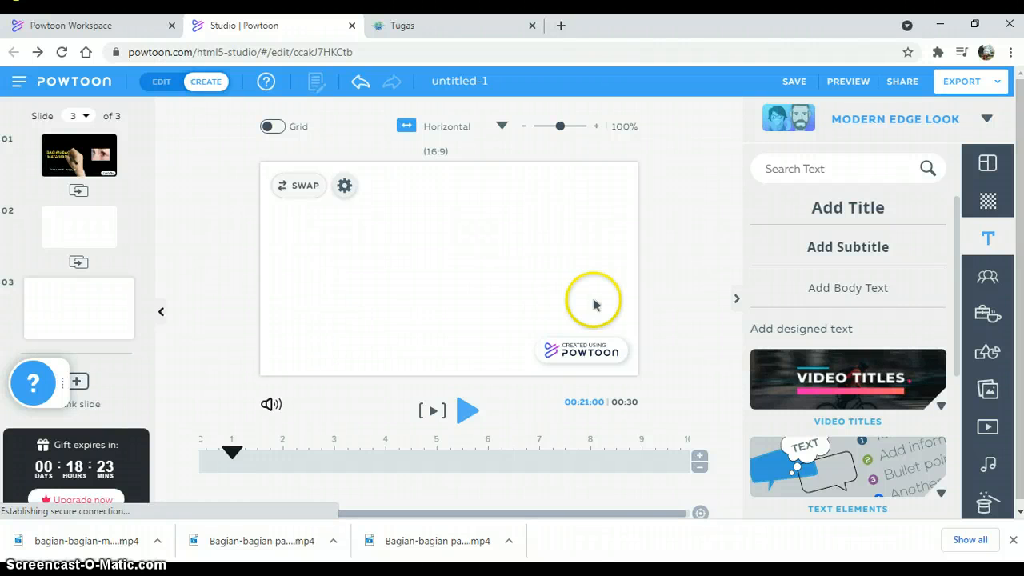
Step: Go back to the start of slide 1, view the voiceover options for the current slide and close them
left_click(89, 149)
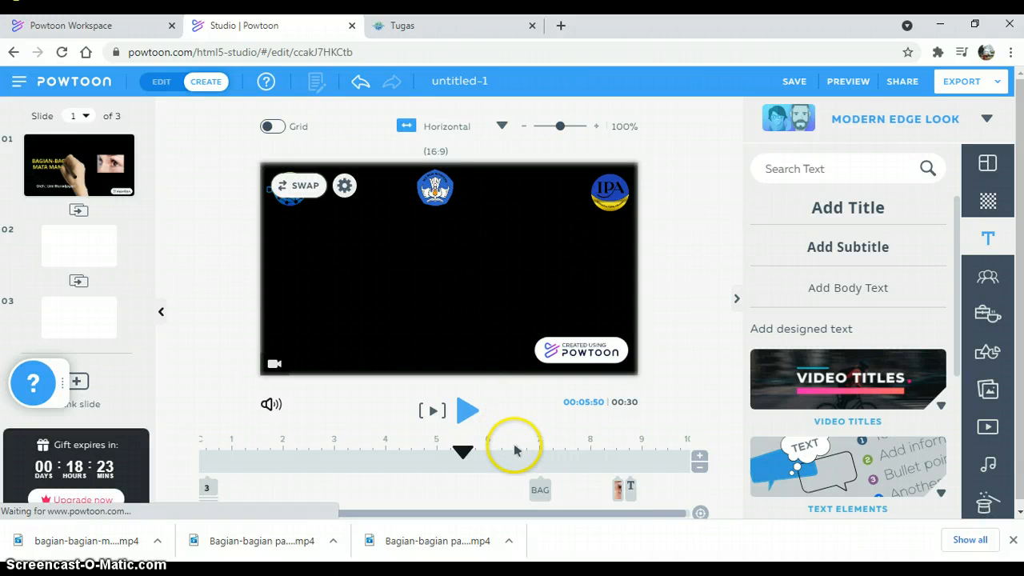
left_click_drag(462, 453, 194, 456)
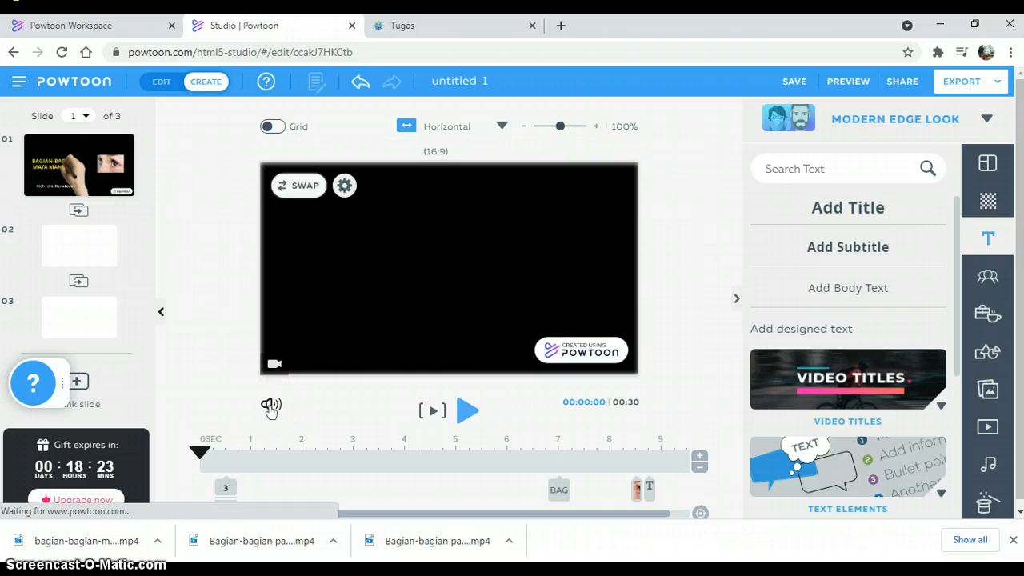
left_click(270, 406)
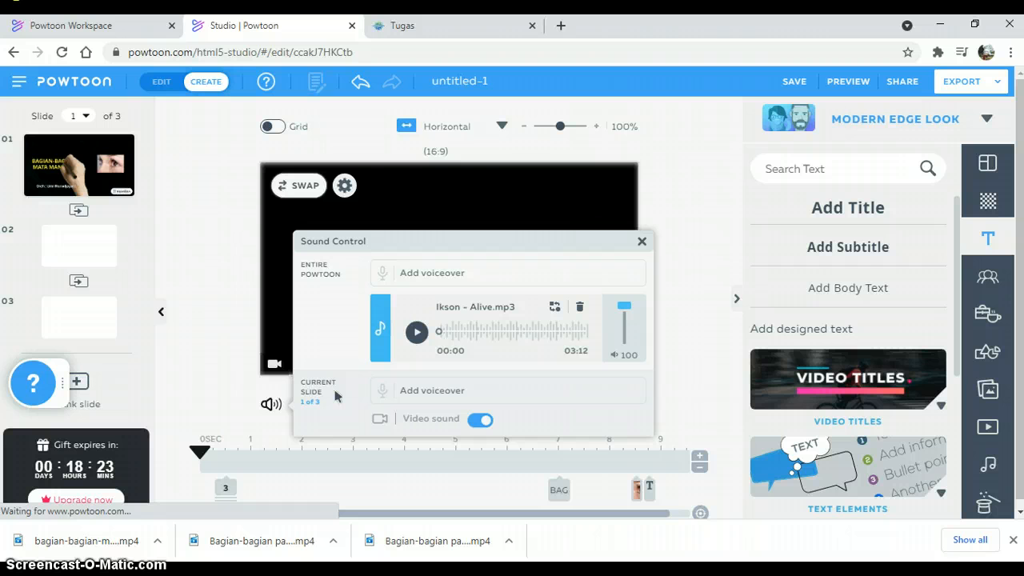
left_click(428, 394)
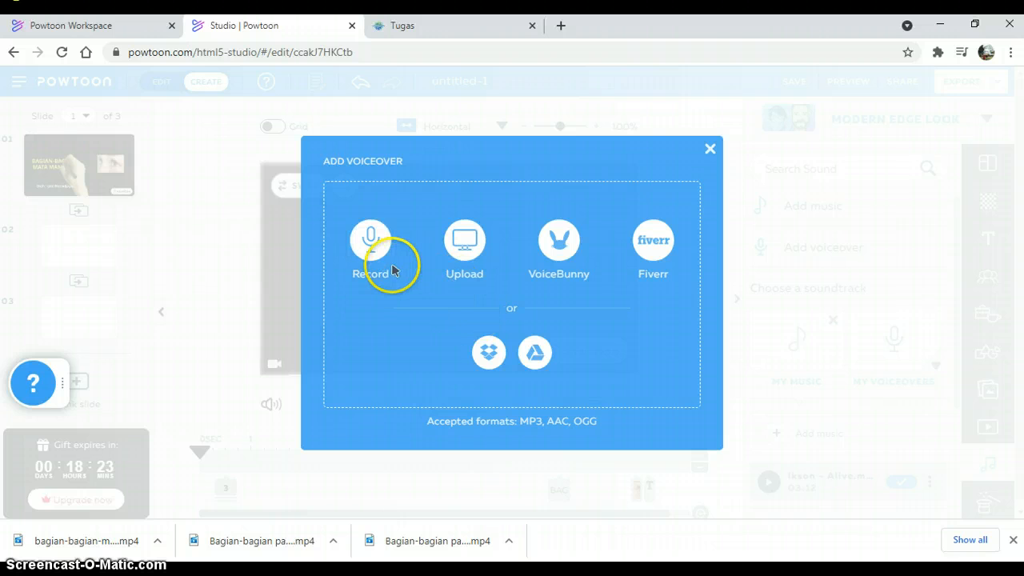
left_click(710, 150)
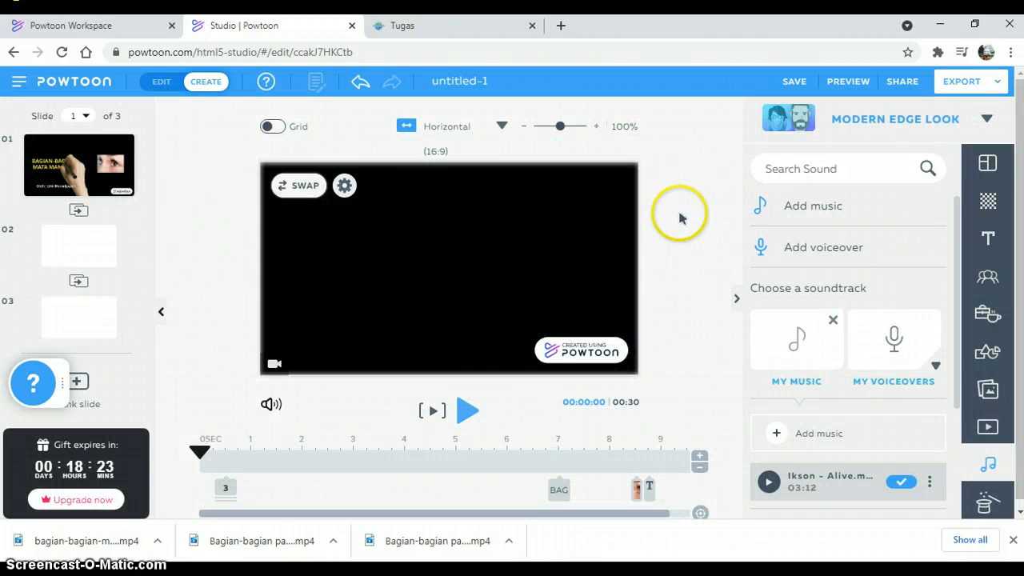